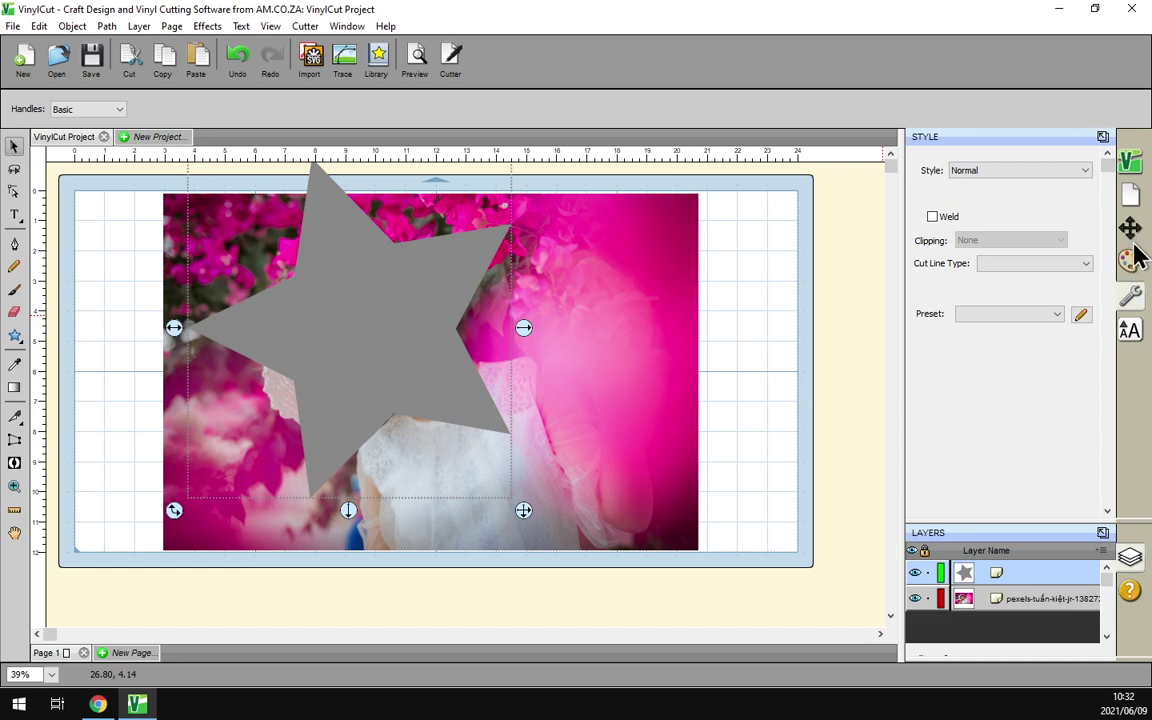
# - Set the star's fill to None
pyautogui.click(1131, 260)
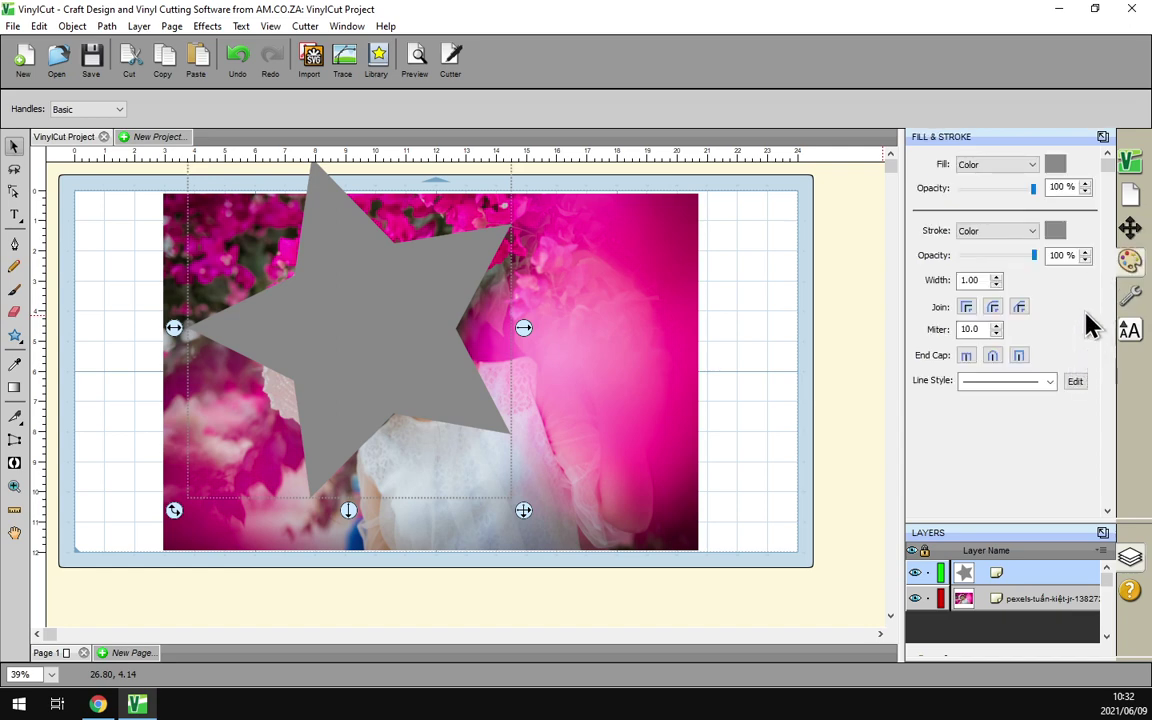
pyautogui.click(995, 166)
pyautogui.click(996, 168)
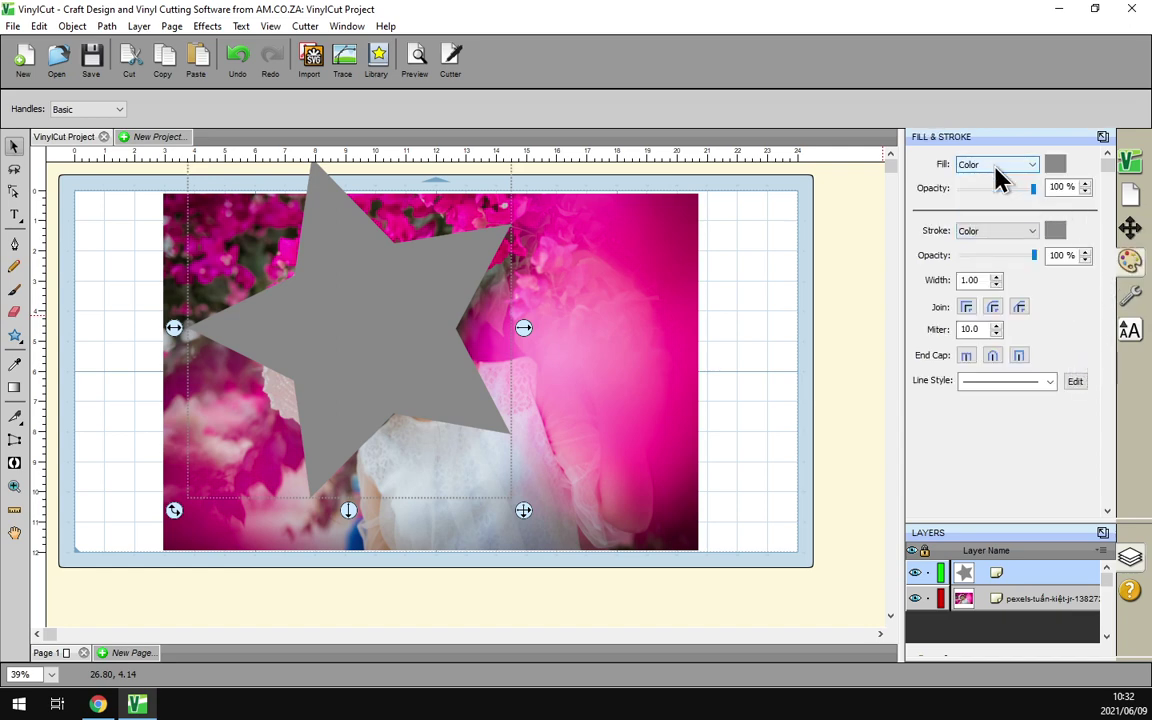
pyautogui.click(996, 168)
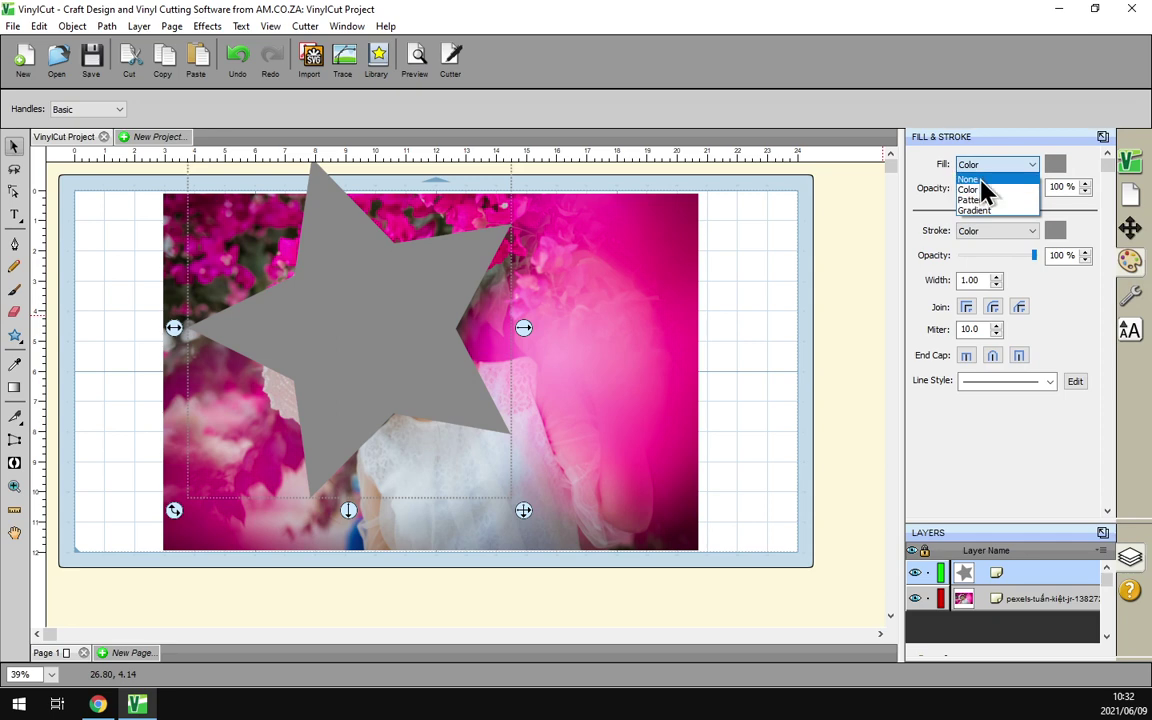
pyautogui.click(978, 180)
# - Give the star a solid colour stroke in bright green (00FF00)
pyautogui.click(1002, 231)
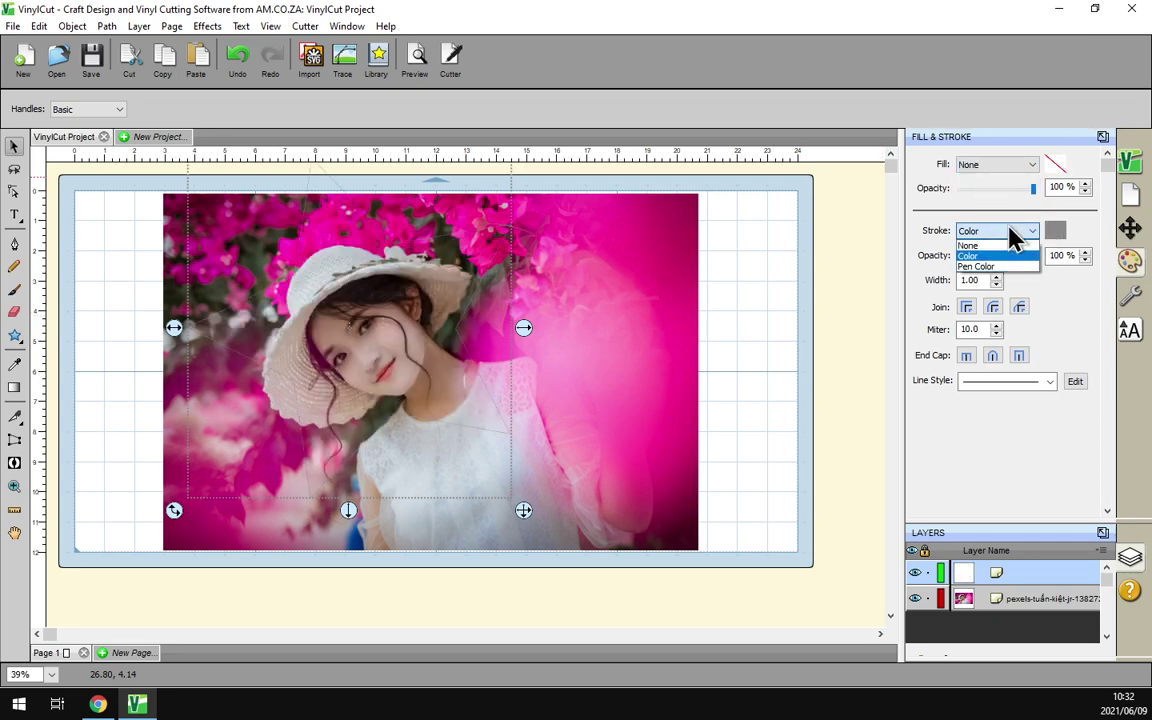
pyautogui.click(1020, 256)
pyautogui.click(1058, 232)
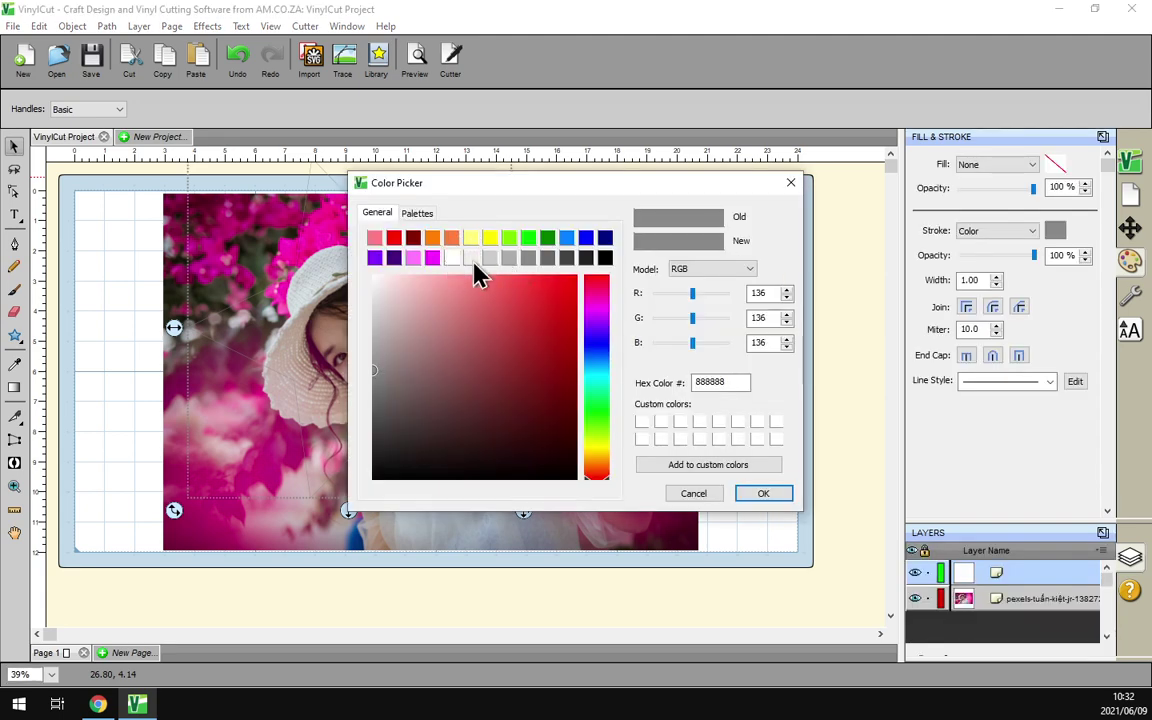
pyautogui.click(524, 239)
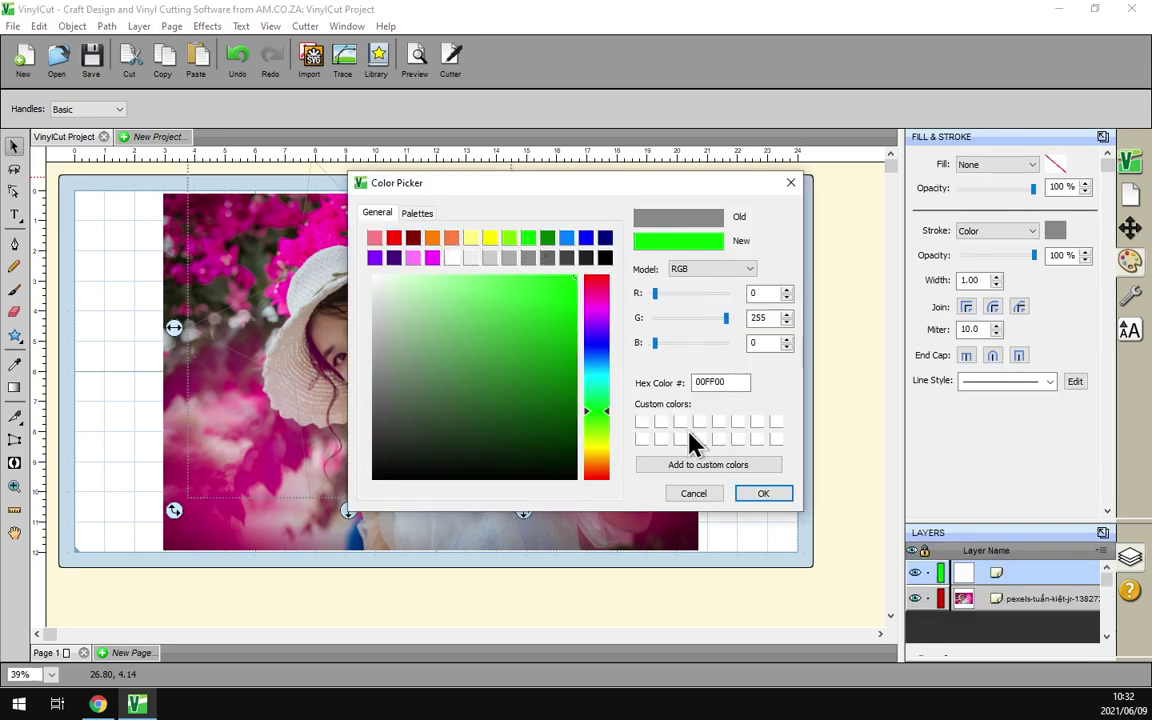
pyautogui.click(763, 494)
# - Increase the star's stroke width to 7.00
pyautogui.click(997, 277)
pyautogui.click(997, 277)
pyautogui.click(997, 277)
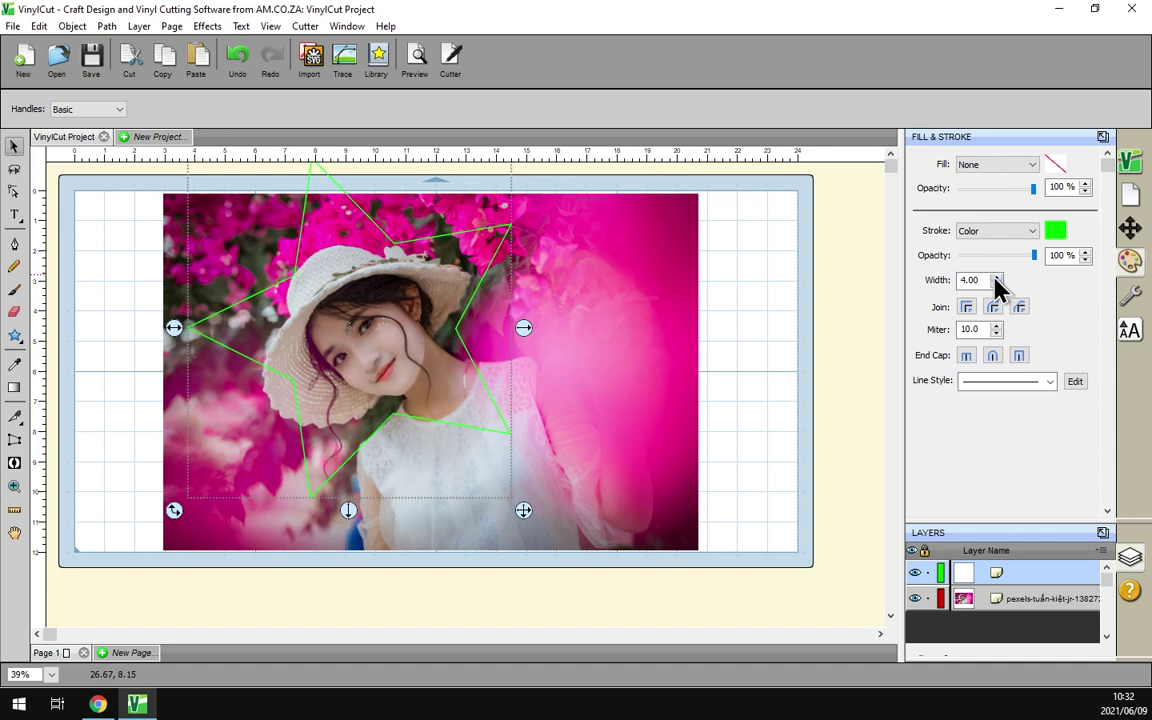
pyautogui.click(997, 277)
pyautogui.click(997, 277)
pyautogui.click(997, 277)
# - Try to move the unfilled star over the photo, and undo the moves
pyautogui.moveTo(502, 432); pyautogui.dragTo(514, 435)
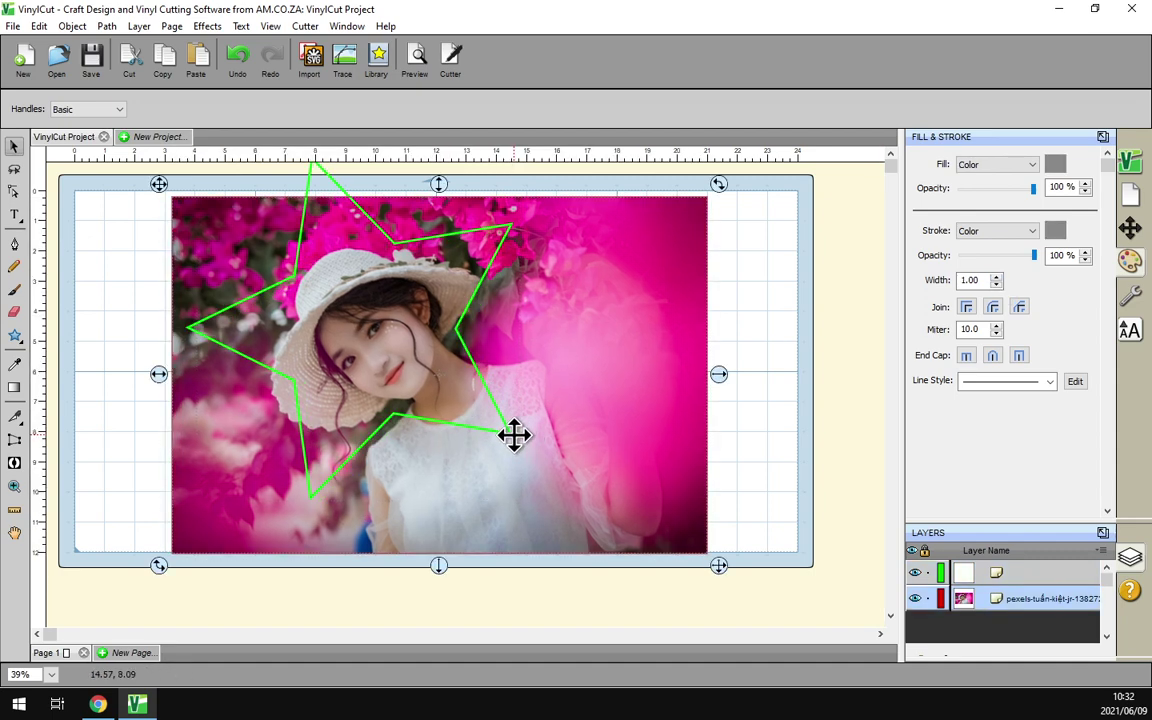
pyautogui.hotkey('ctrl', 'z')
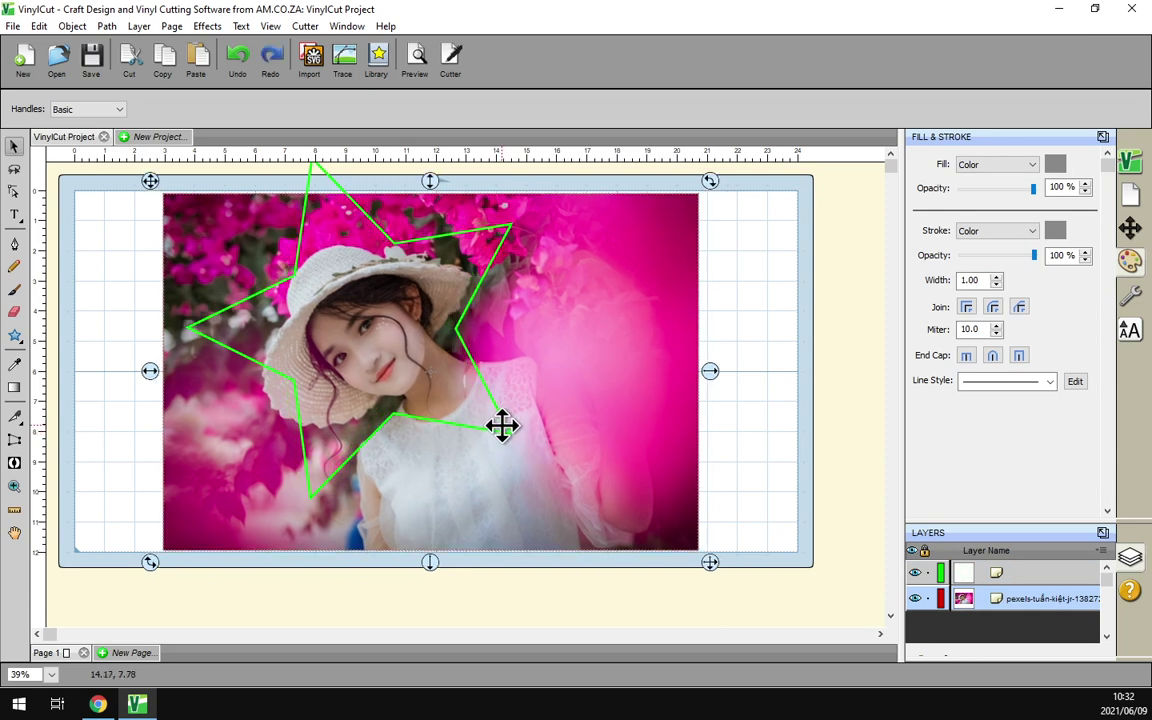
pyautogui.moveTo(509, 429); pyautogui.dragTo(529, 432)
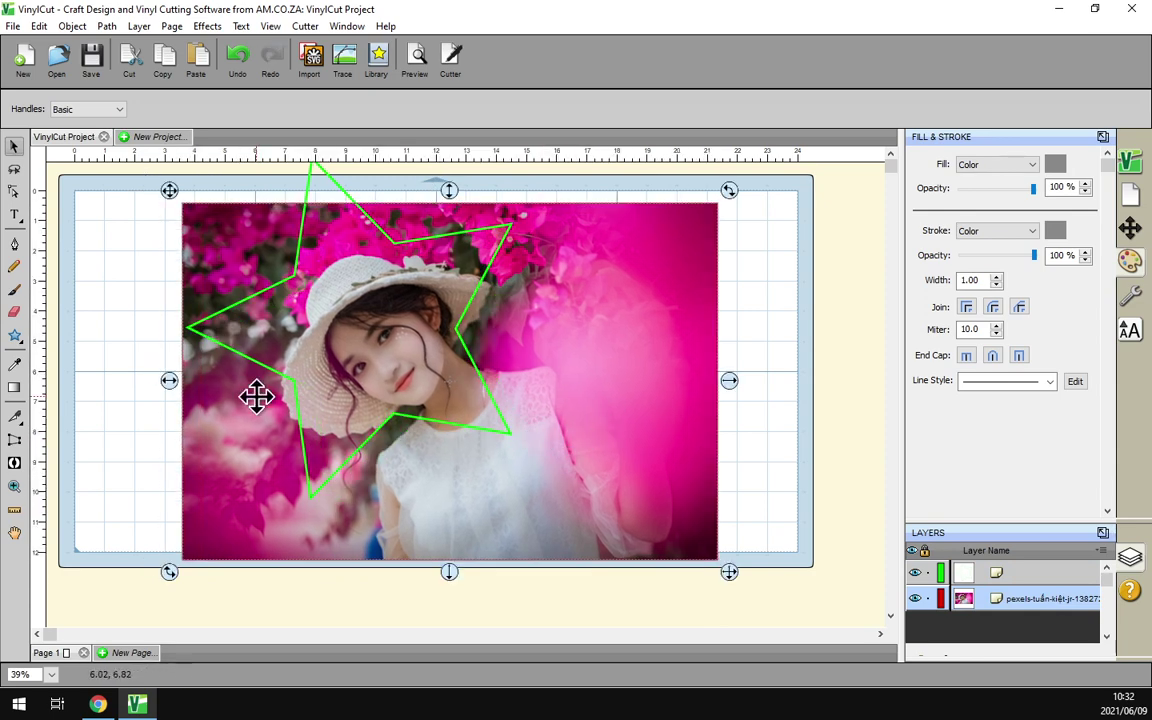
pyautogui.hotkey('ctrl', 'z')
pyautogui.click(717, 484)
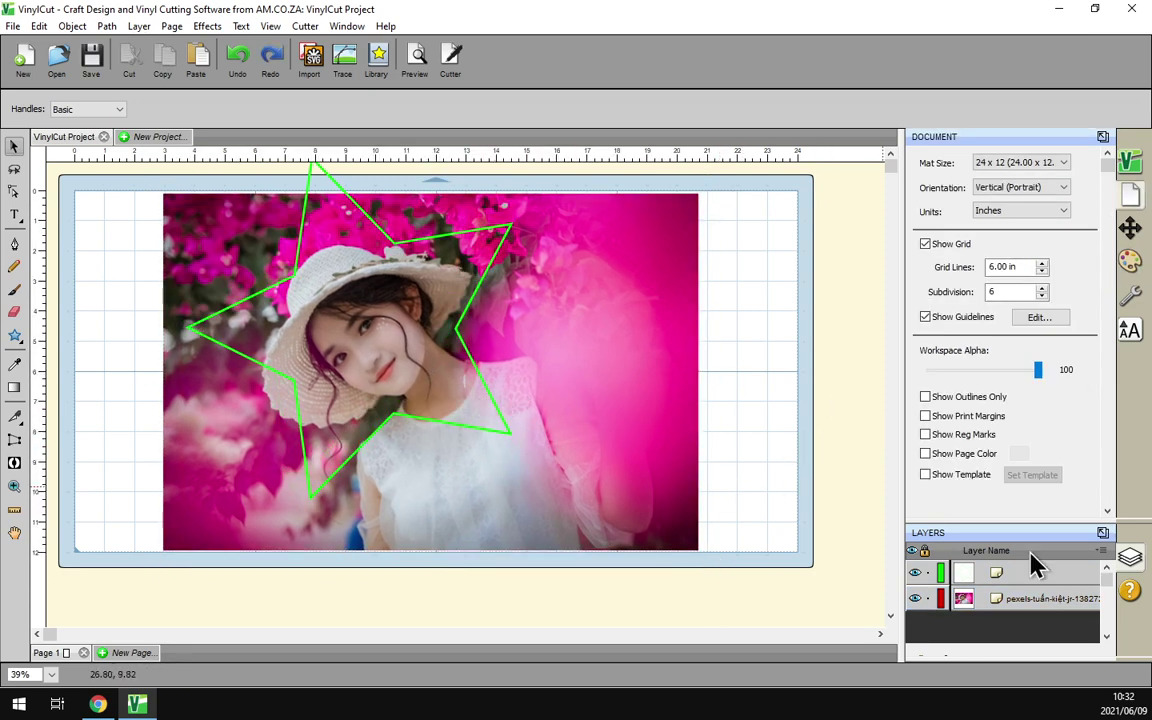
# - Move the star to about X 3.95 in, Y -0.86 in and set its fill back to Color
pyautogui.click(1035, 576)
pyautogui.moveTo(476, 368); pyautogui.dragTo(509, 398)
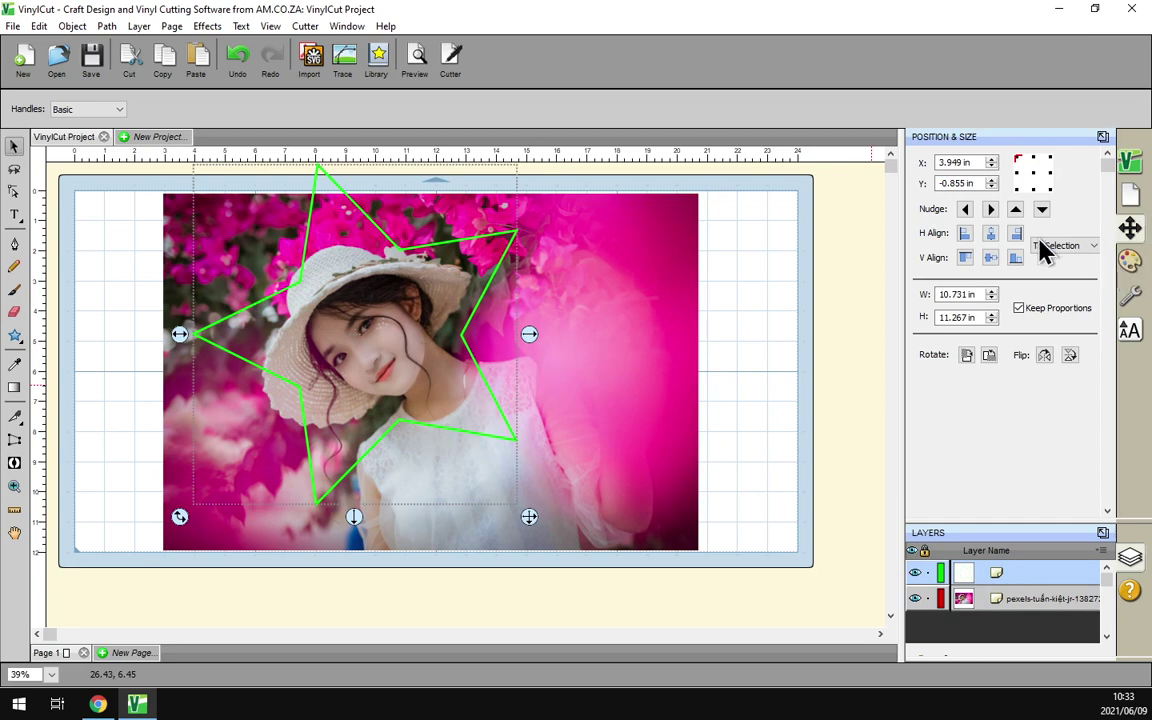
pyautogui.click(1130, 261)
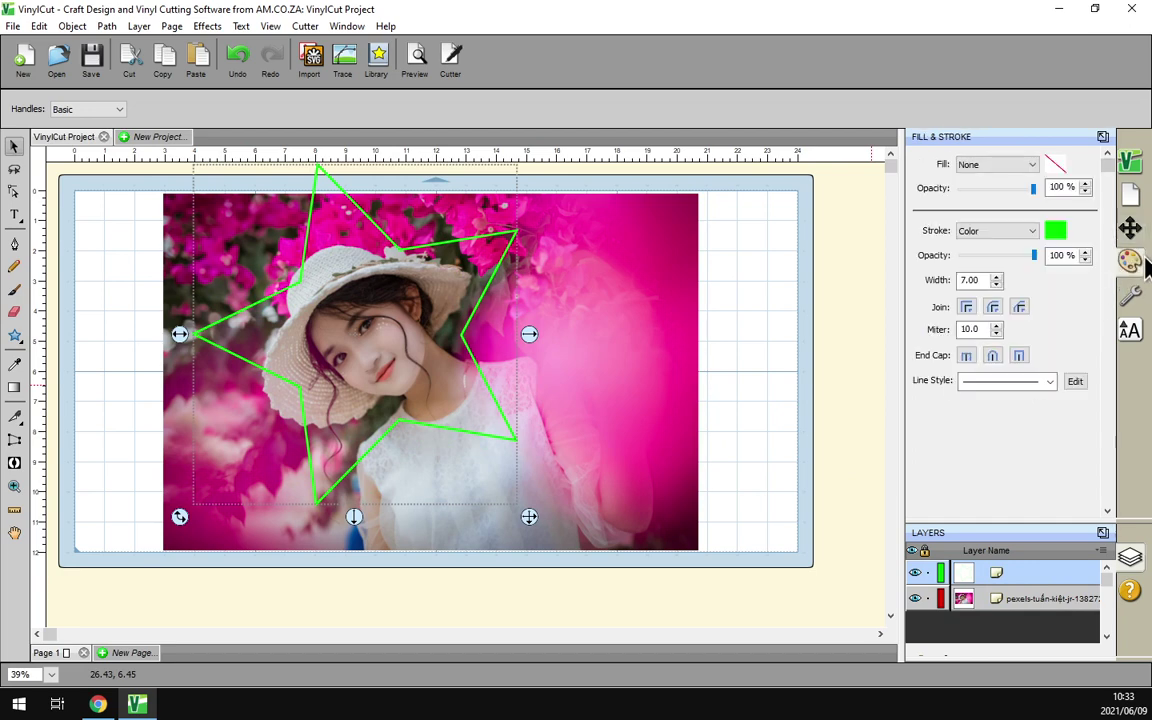
pyautogui.click(998, 168)
pyautogui.click(985, 188)
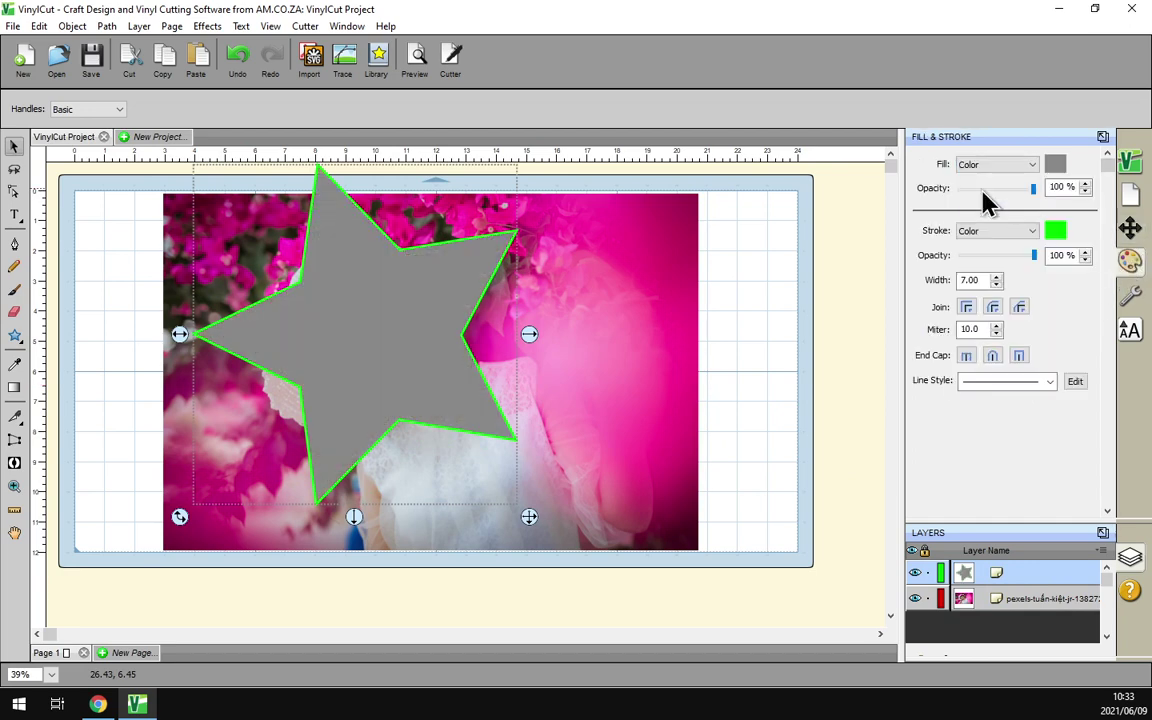
# - Lower the workspace alpha to 73 and reposition the star over the woman's face in the photo
pyautogui.click(1133, 195)
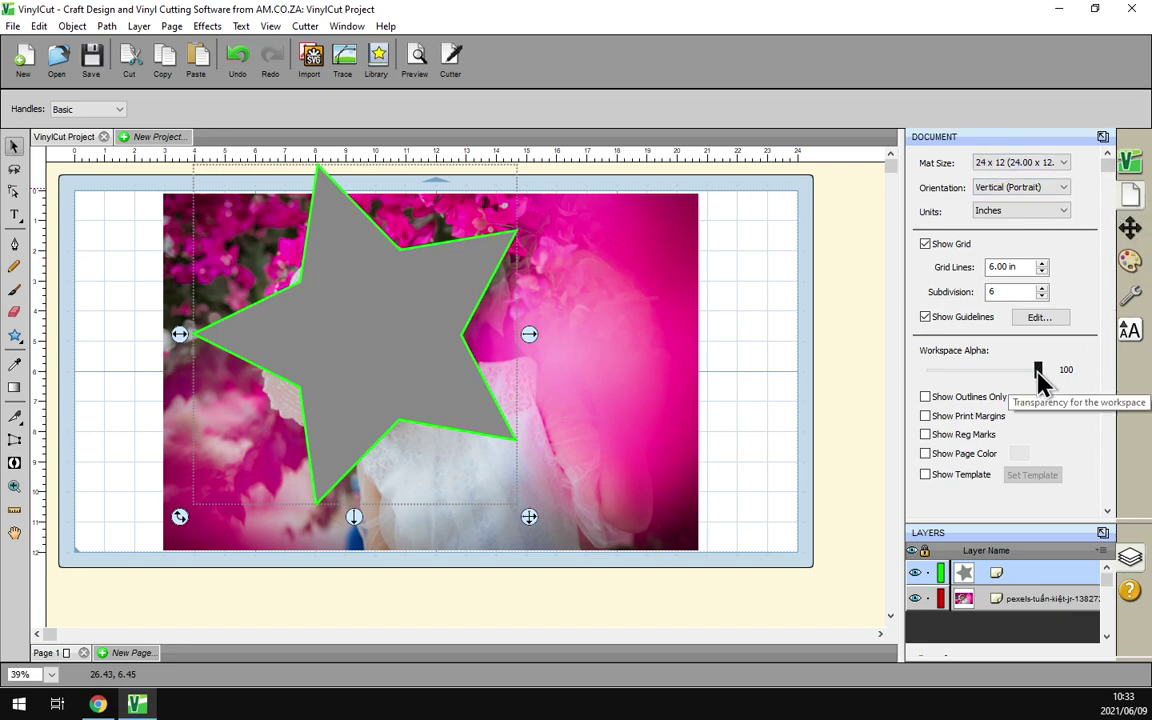
pyautogui.moveTo(1038, 372); pyautogui.dragTo(1009, 378)
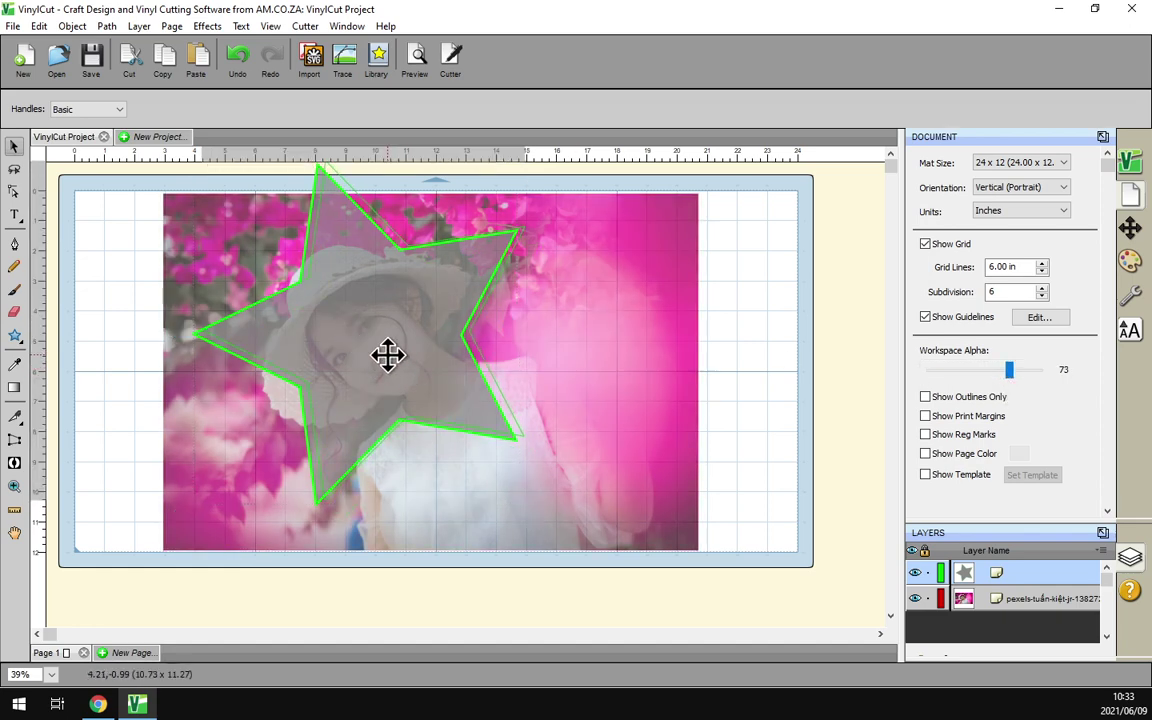
pyautogui.moveTo(386, 352); pyautogui.dragTo(409, 378)
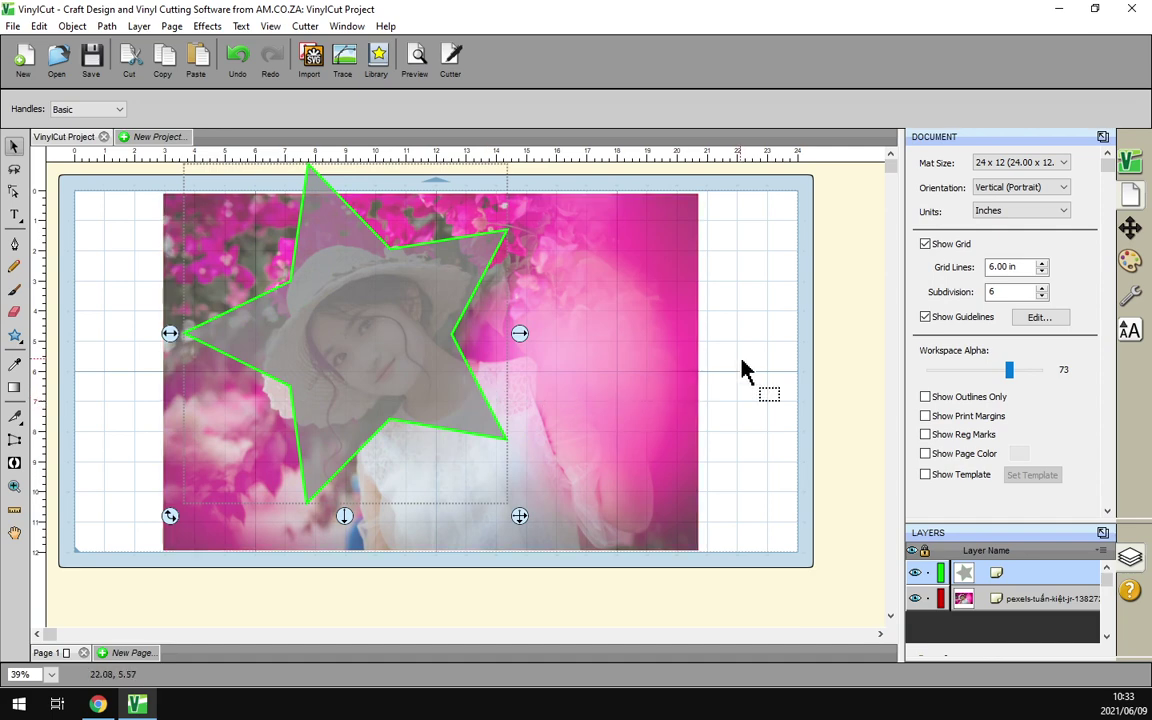
pyautogui.click(830, 382)
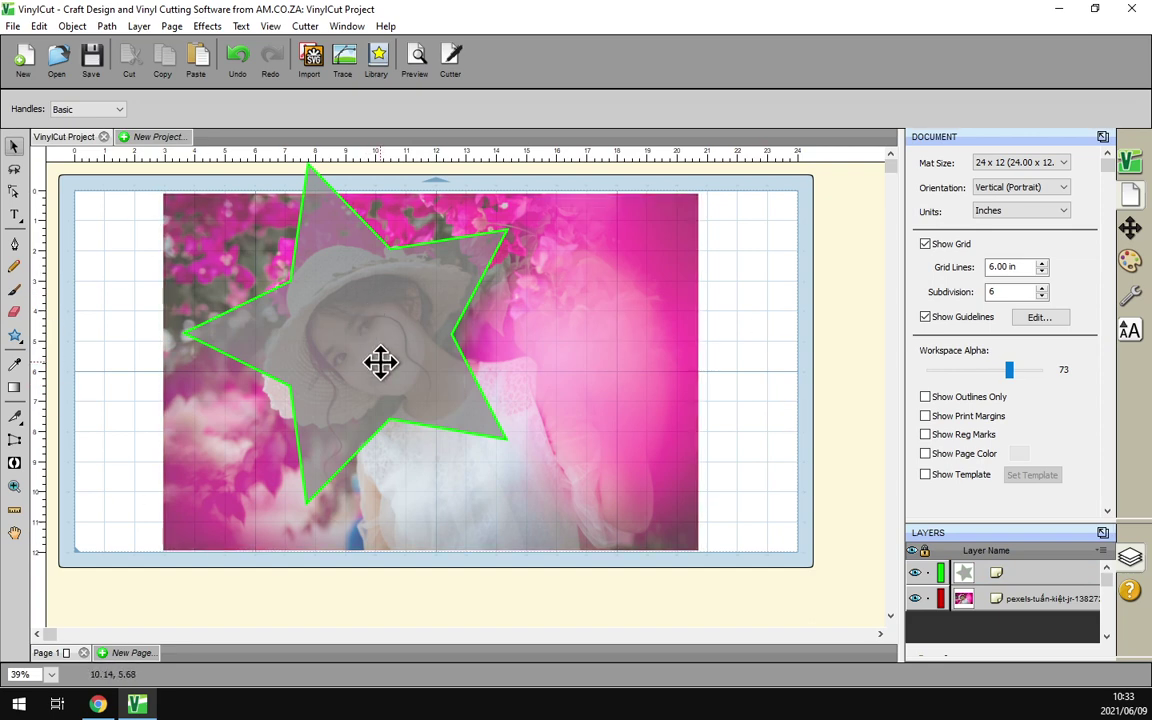
# - Select the star and the photo together through their layers, and again with an enclosing selection box, clearing the selection each time
pyautogui.click(1012, 574)
pyautogui.keyDown('shift'); pyautogui.click(1037, 606); pyautogui.keyUp('shift')
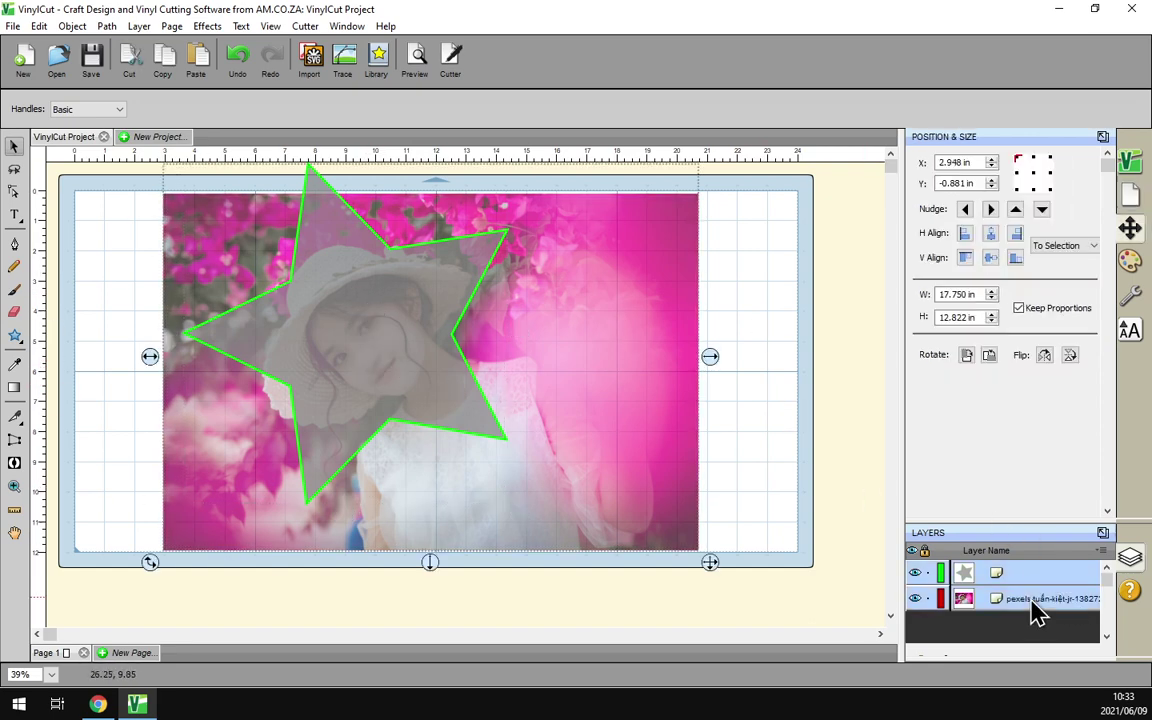
pyautogui.click(768, 455)
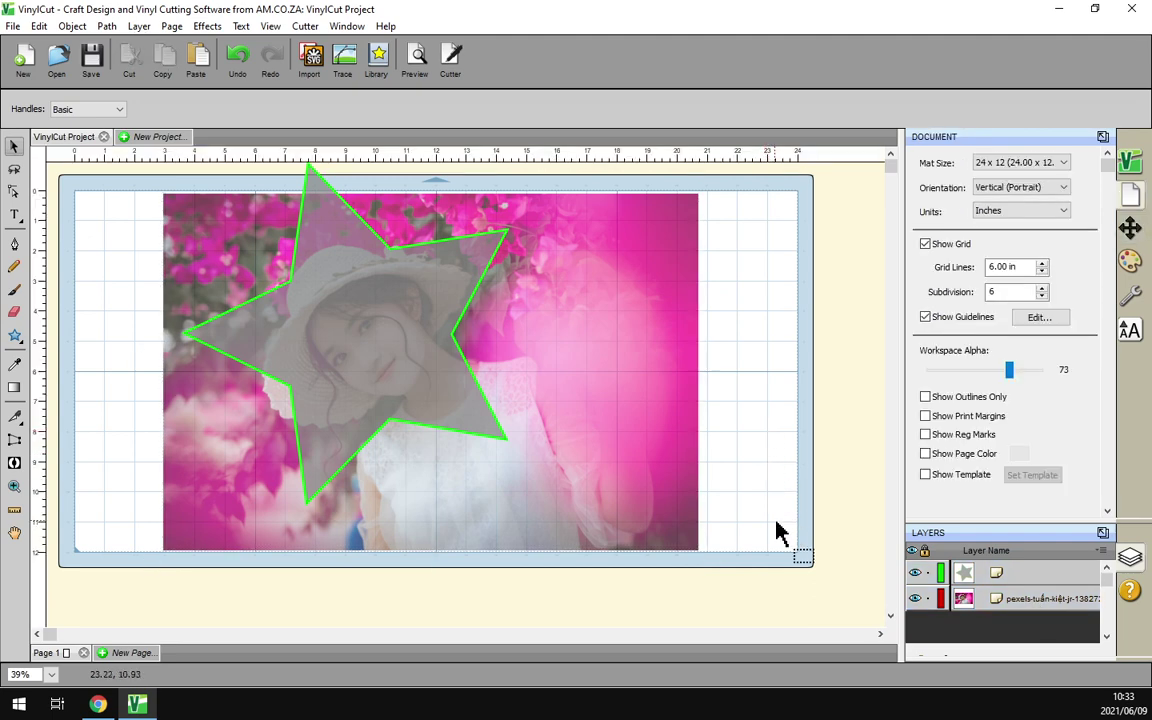
pyautogui.moveTo(788, 585); pyautogui.dragTo(31, 90)
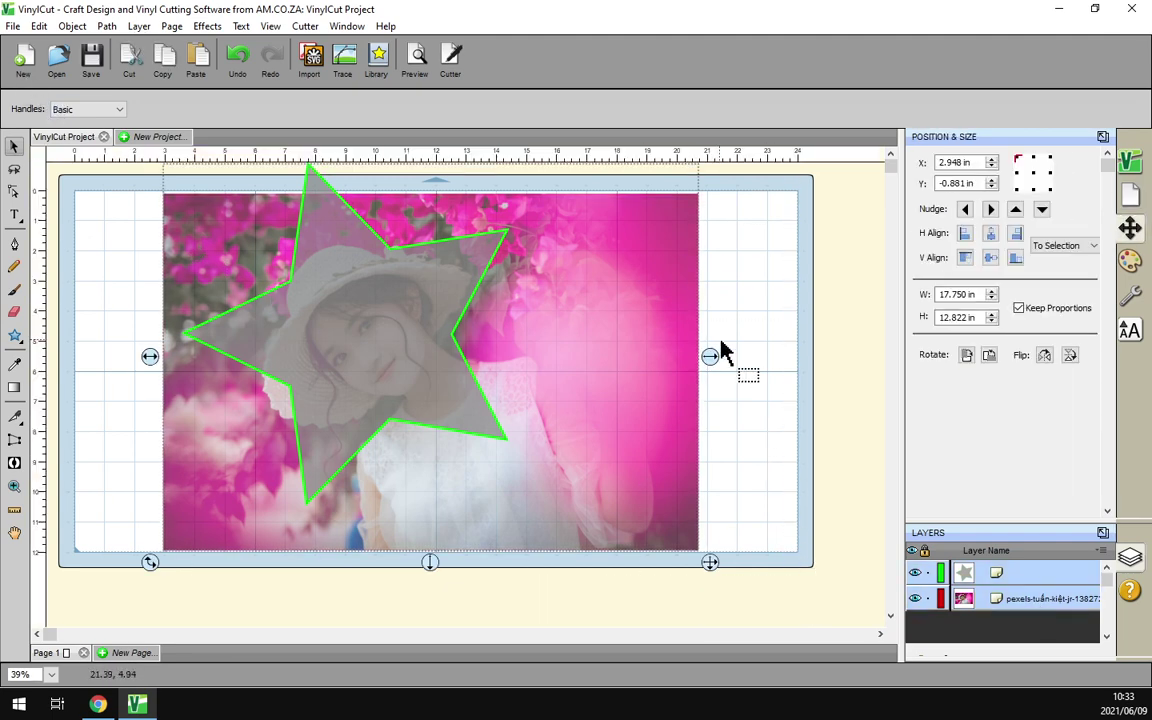
pyautogui.click(768, 330)
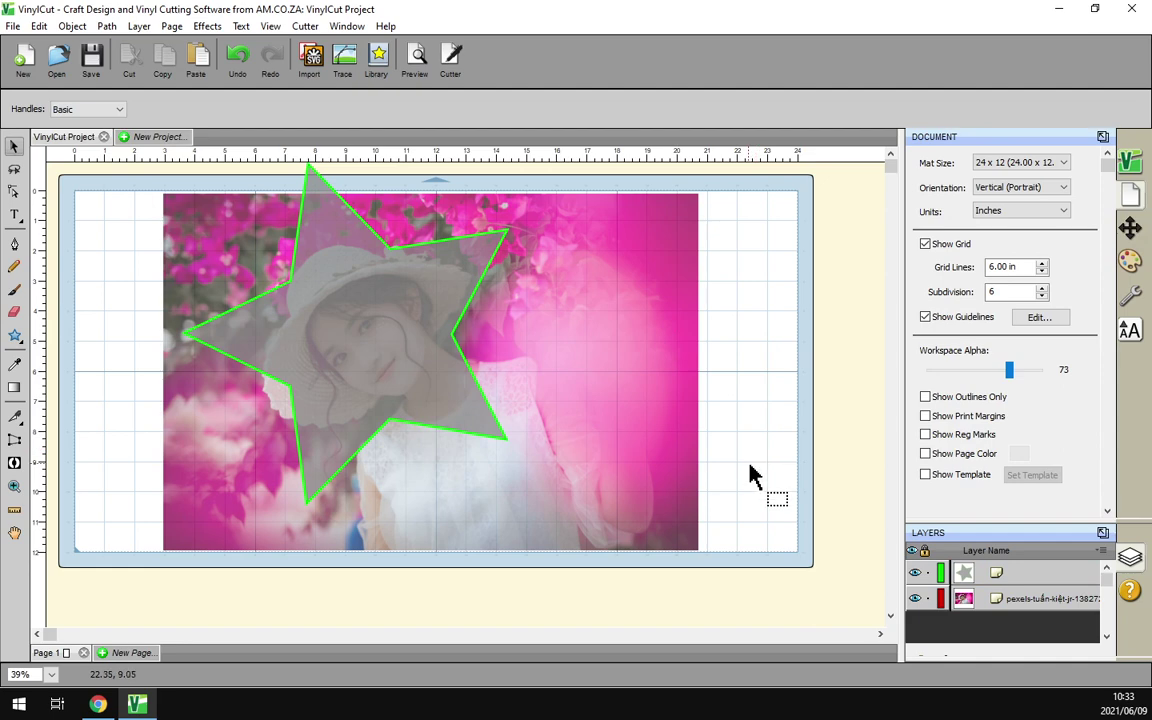
# - Select the star and the photo together and clip the photo to the star with Set Clip Path
pyautogui.moveTo(762, 481); pyautogui.dragTo(352, 311)
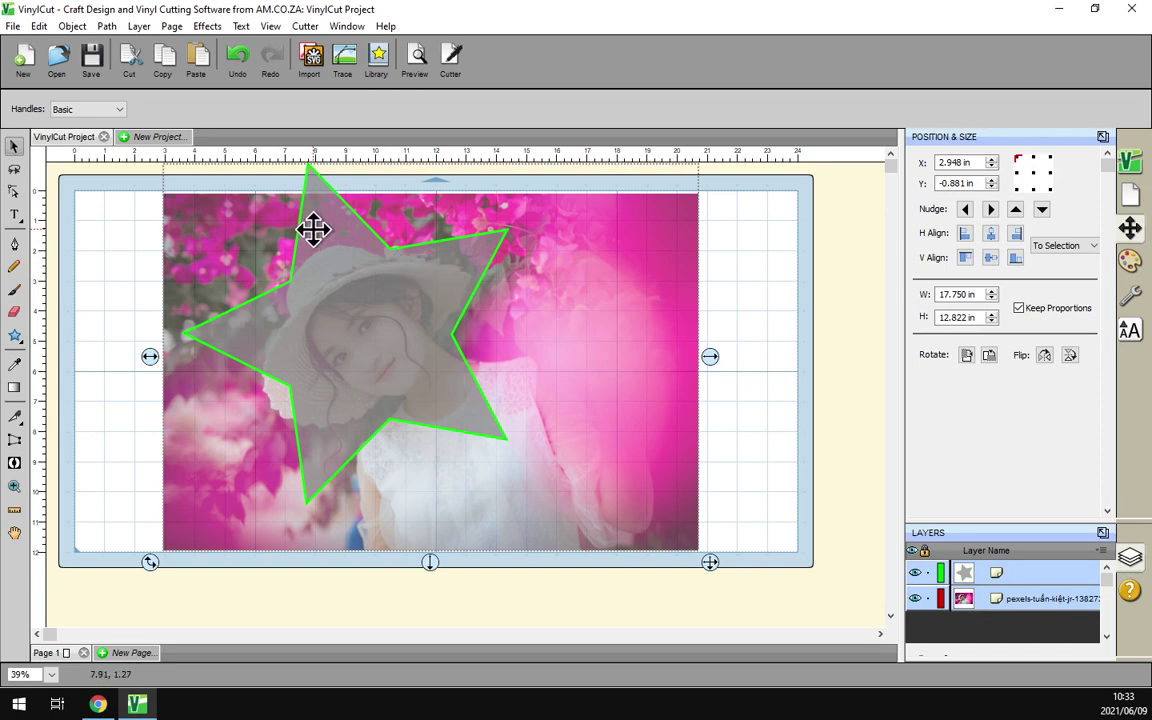
pyautogui.click(67, 30)
pyautogui.moveTo(115, 205)
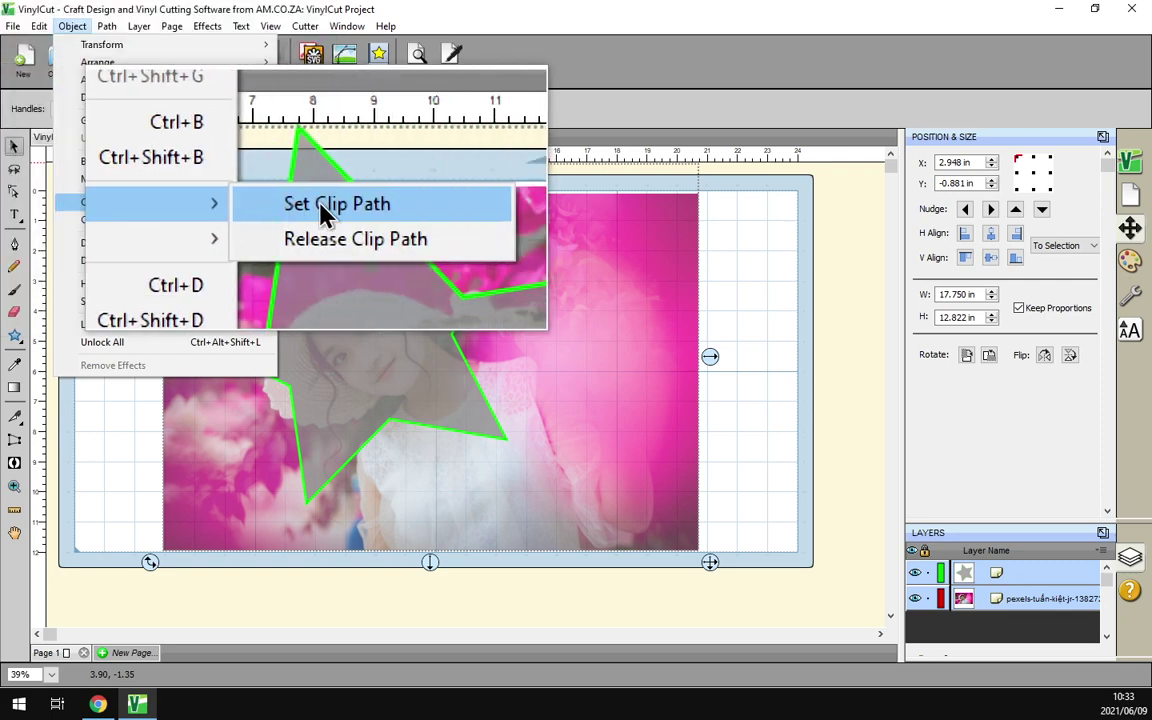
pyautogui.click(326, 205)
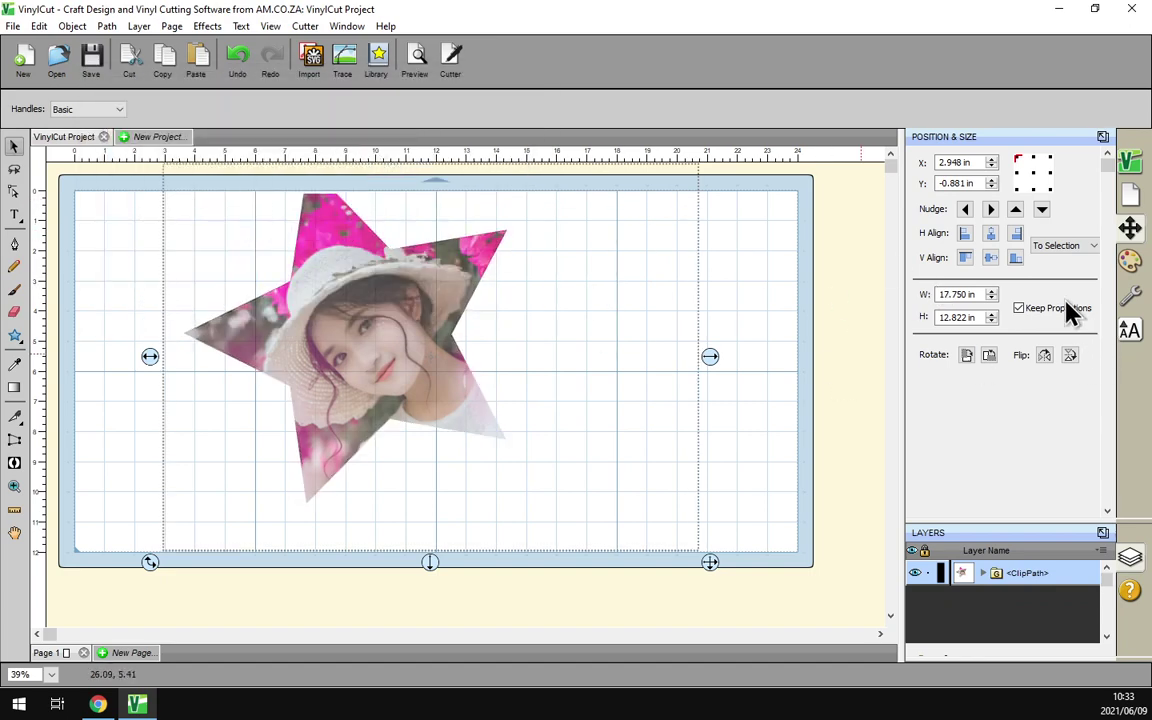
# - Set the workspace alpha back to 100 and move the clipped photo to about X 3.32 in, Y 0.15 in
pyautogui.click(1130, 195)
pyautogui.moveTo(1011, 368); pyautogui.dragTo(1085, 380)
pyautogui.moveTo(406, 334); pyautogui.dragTo(417, 365)
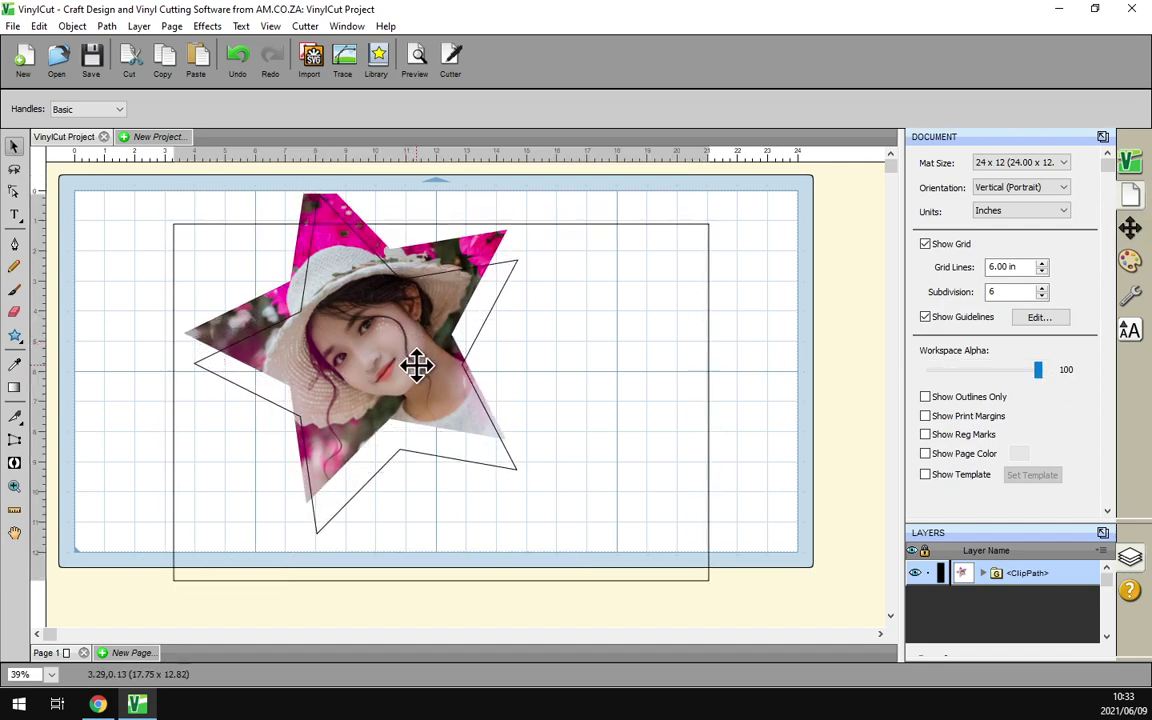
pyautogui.click(784, 437)
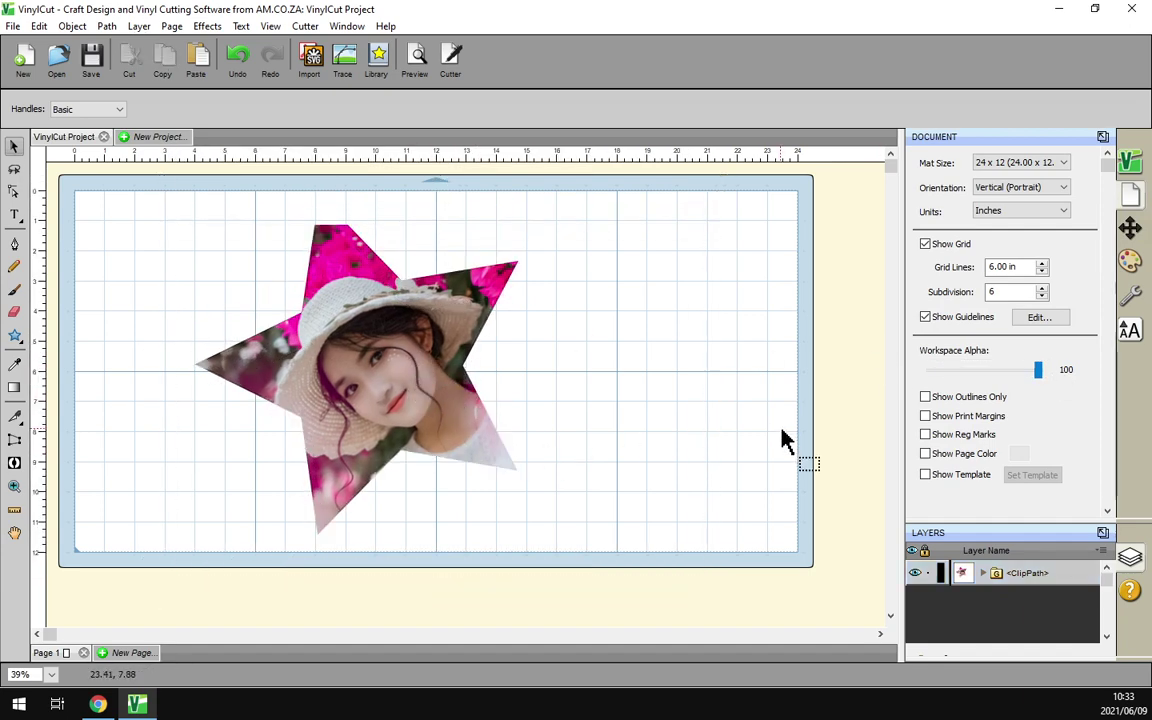
# - Select the clip path object and move it to about X 3.45 in, Y -0.22 in
pyautogui.click(984, 573)
pyautogui.click(984, 574)
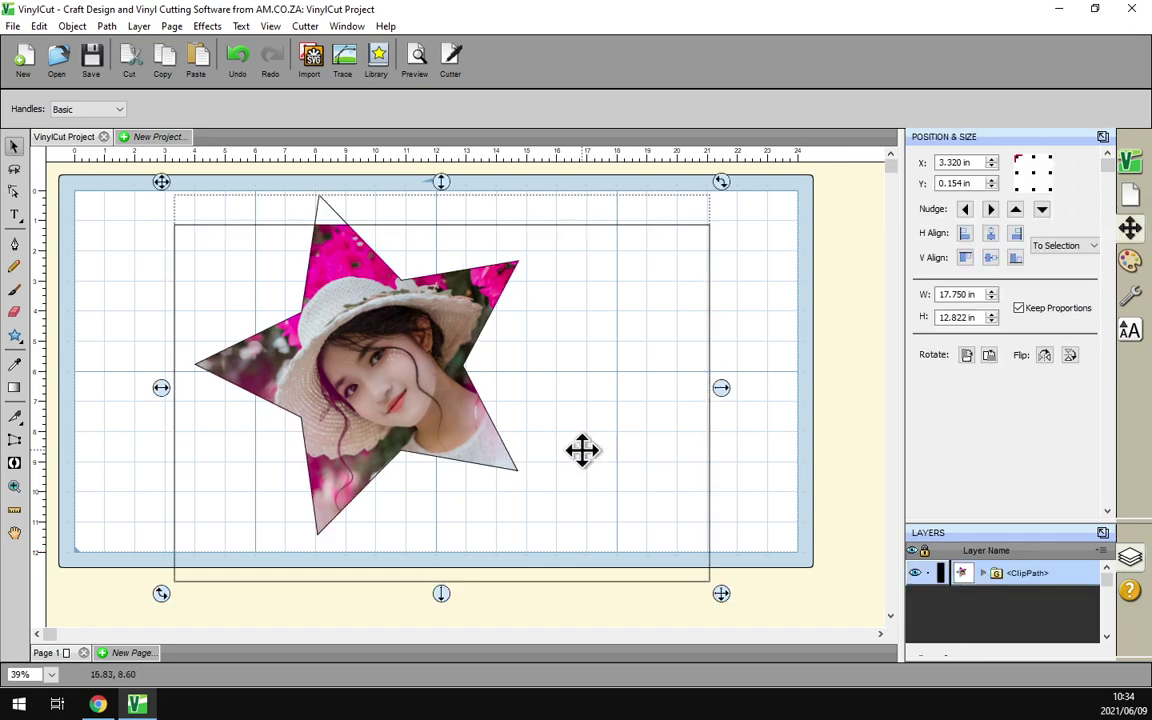
pyautogui.click(713, 420)
pyautogui.click(416, 375)
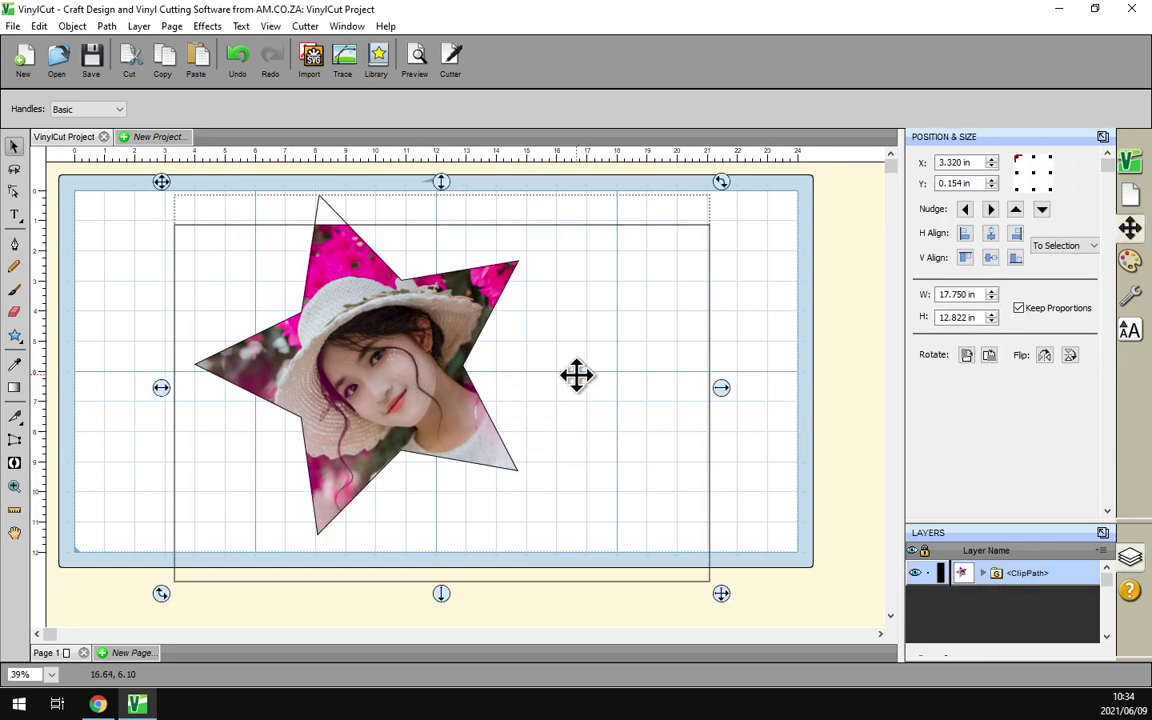
pyautogui.click(753, 450)
pyautogui.moveTo(369, 372); pyautogui.dragTo(360, 327)
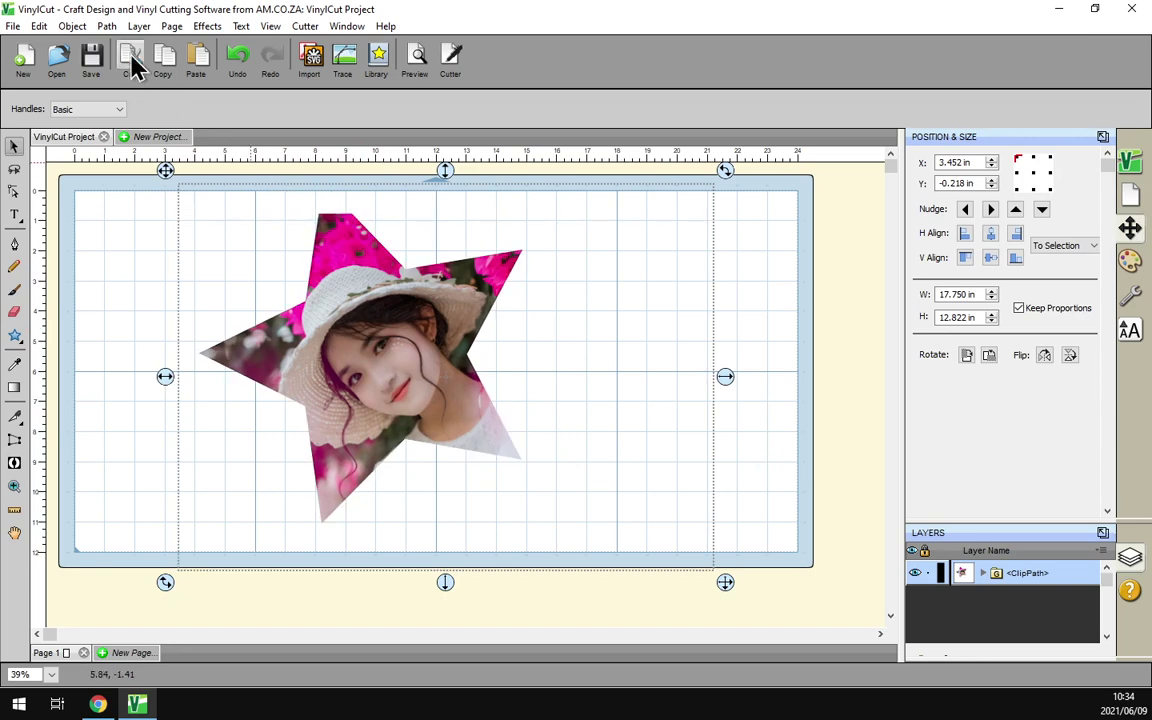
# - Ungroup the clip path object to separate the star from the full photo
pyautogui.click(73, 27)
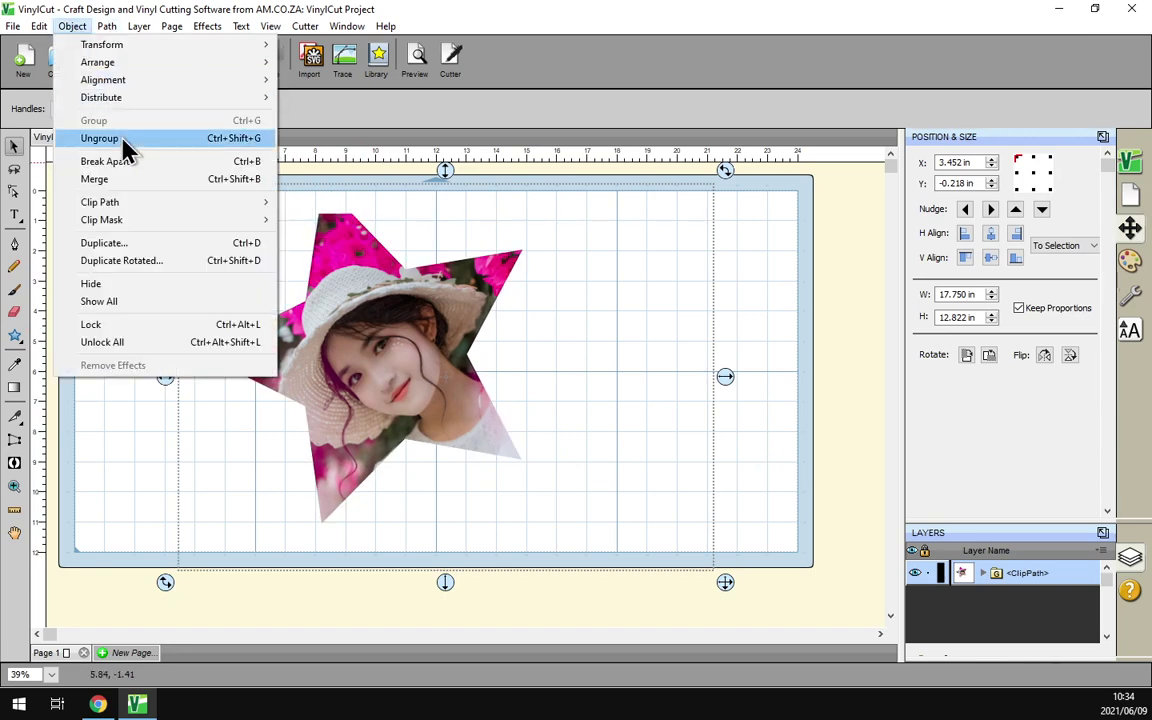
pyautogui.click(625, 88)
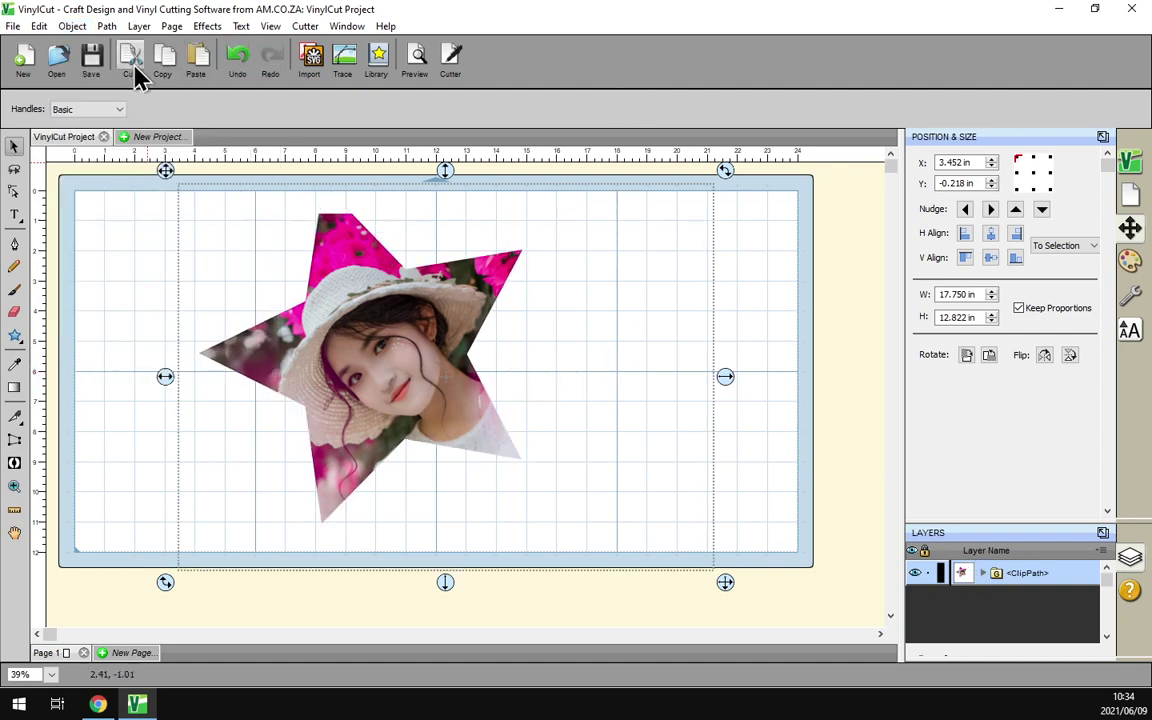
pyautogui.click(72, 26)
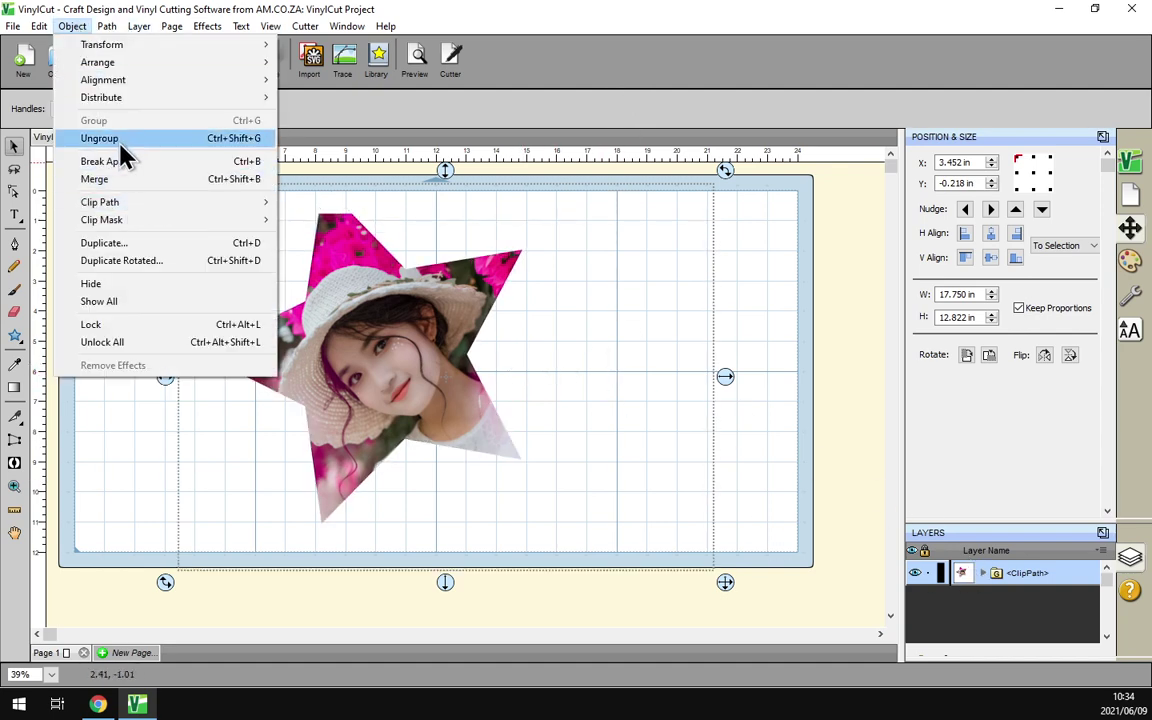
pyautogui.click(106, 26)
pyautogui.moveTo(73, 28)
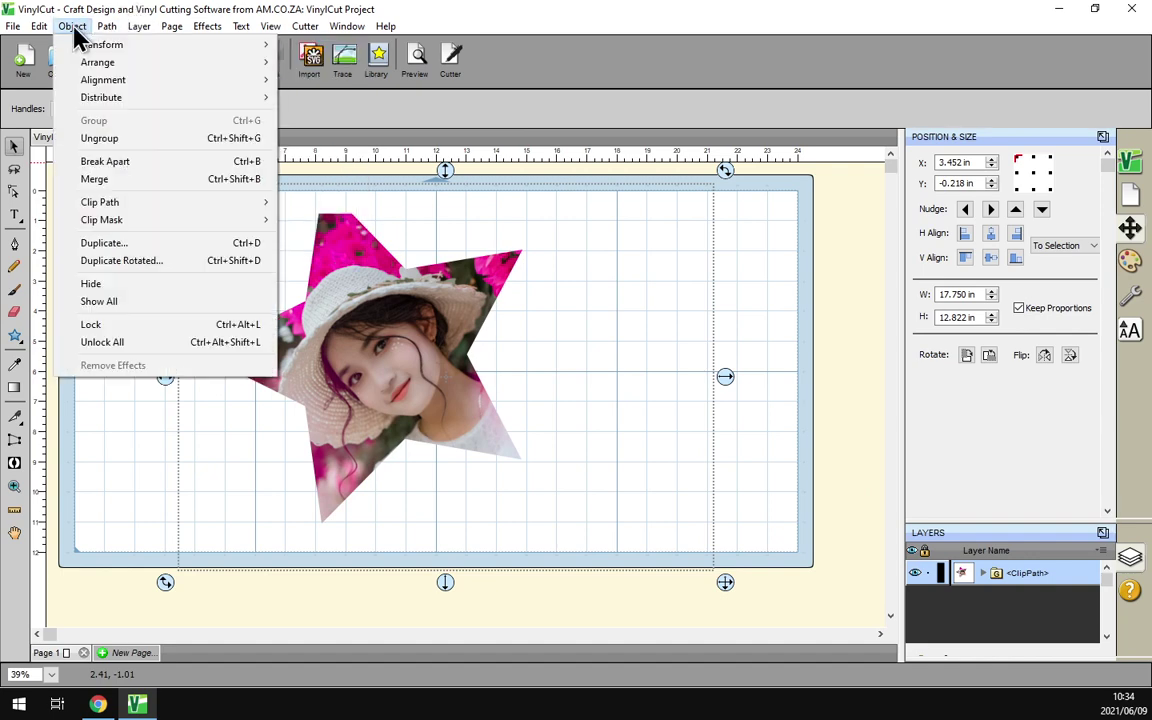
pyautogui.click(106, 138)
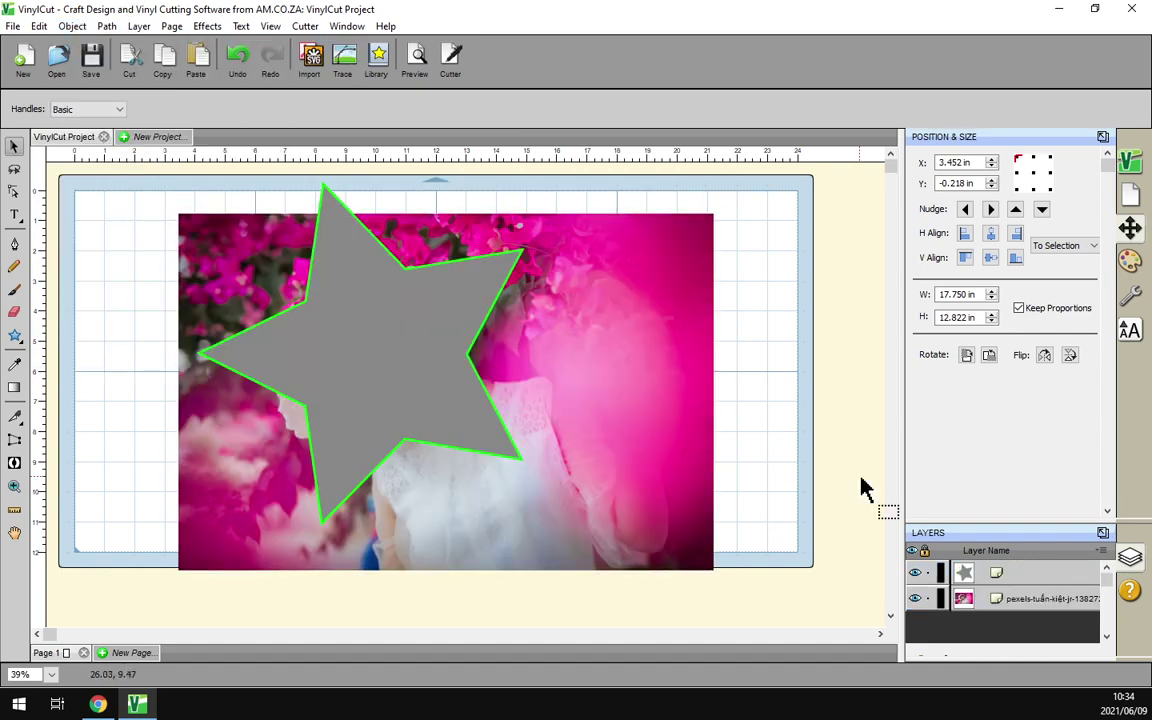
# - Select the star and the photo together and set their Clipping style to Path
pyautogui.moveTo(845, 596); pyautogui.dragTo(120, 164)
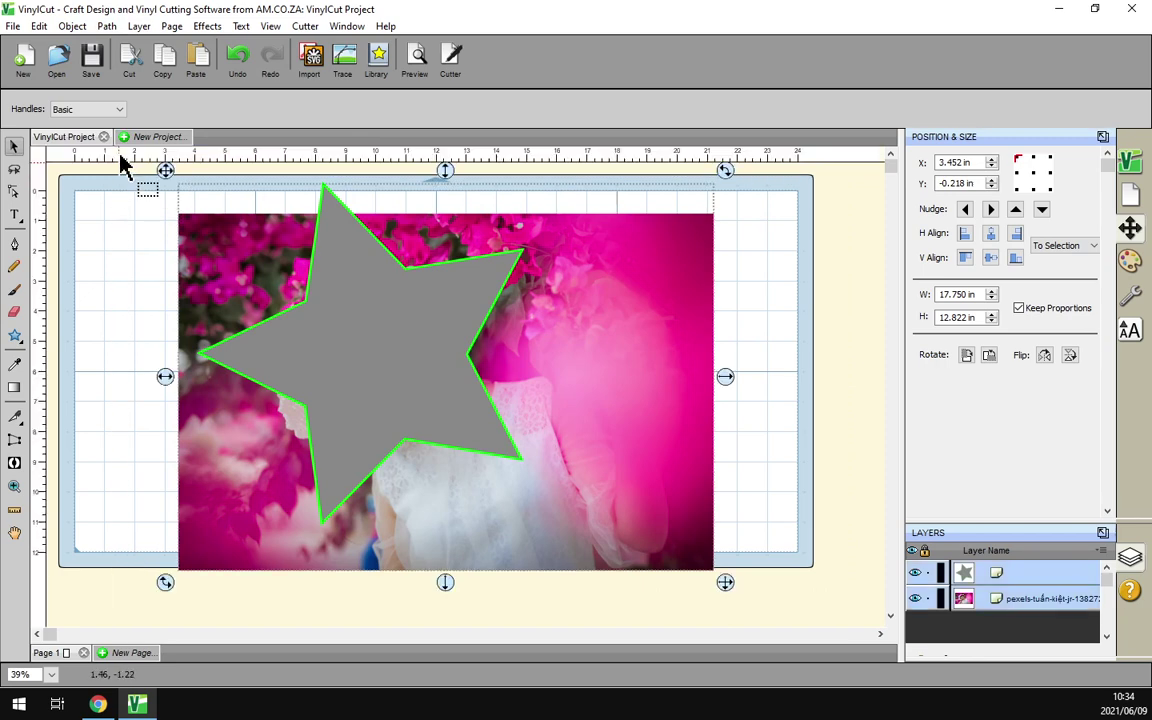
pyautogui.click(1130, 302)
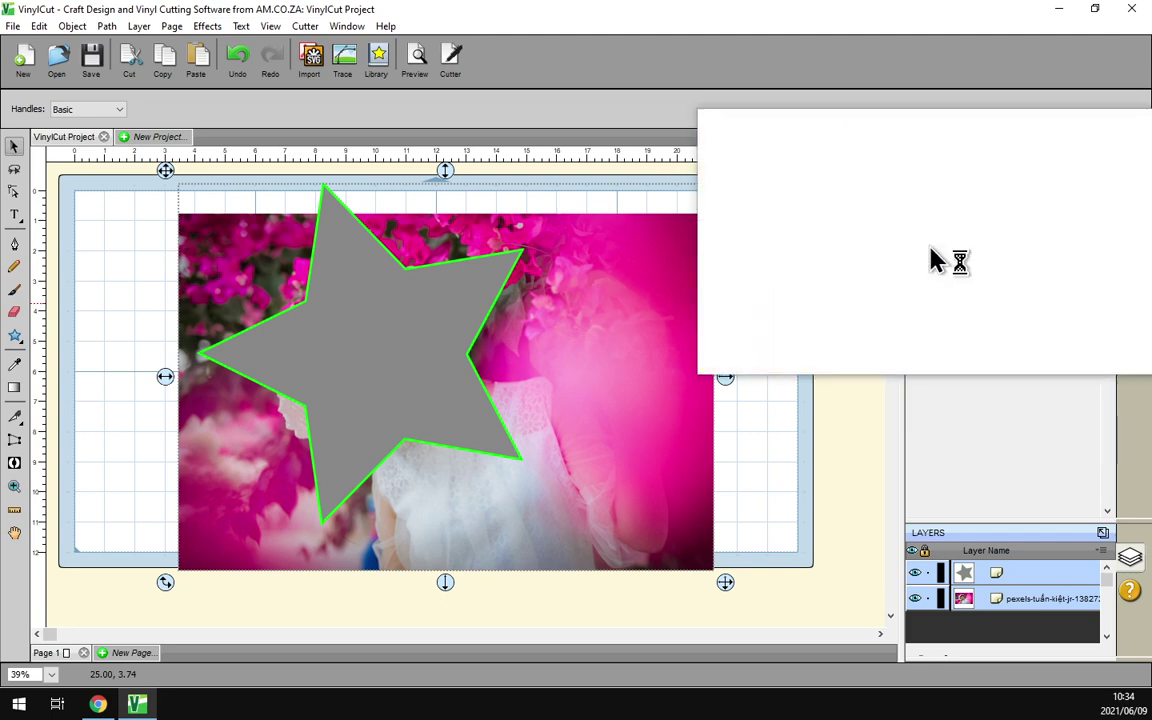
pyautogui.click(968, 245)
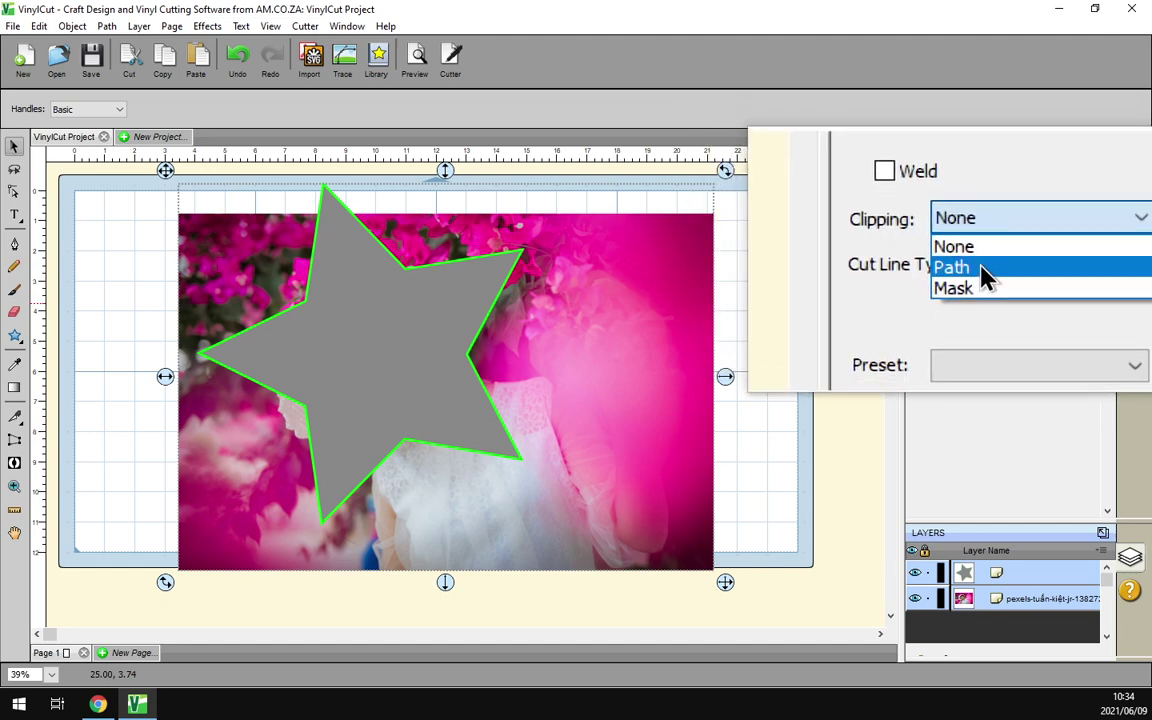
pyautogui.click(982, 272)
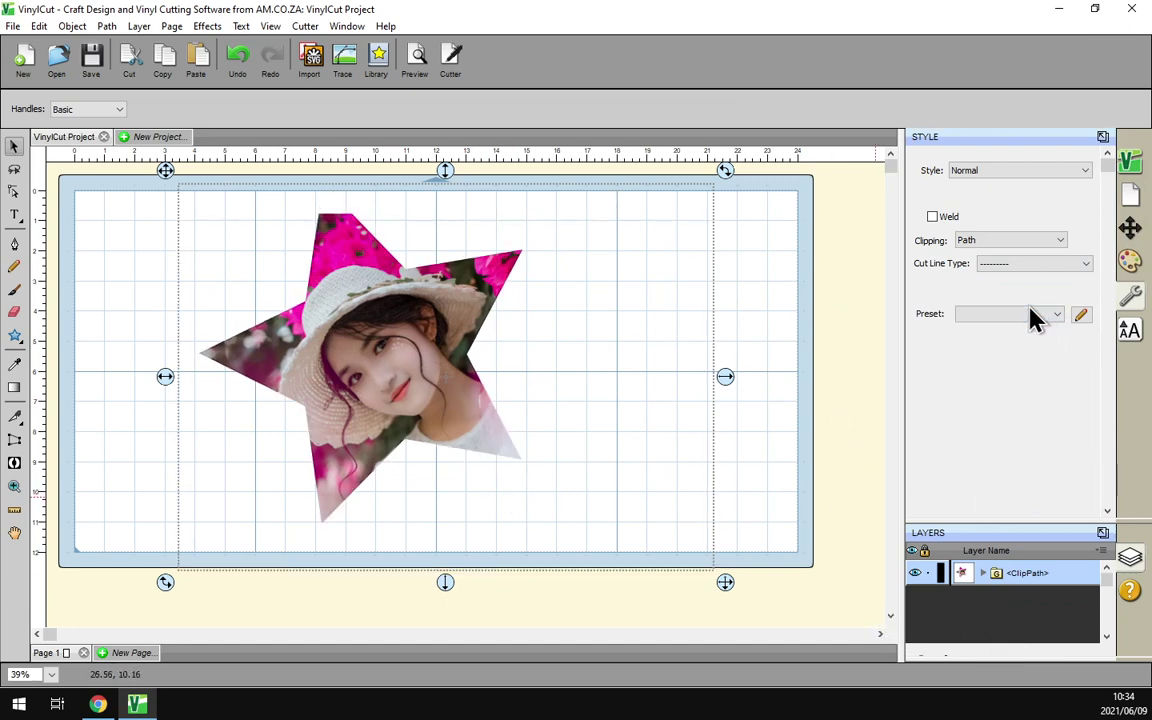
# - Set the Clipping style of the clipped photo to None and deselect it
pyautogui.click(990, 240)
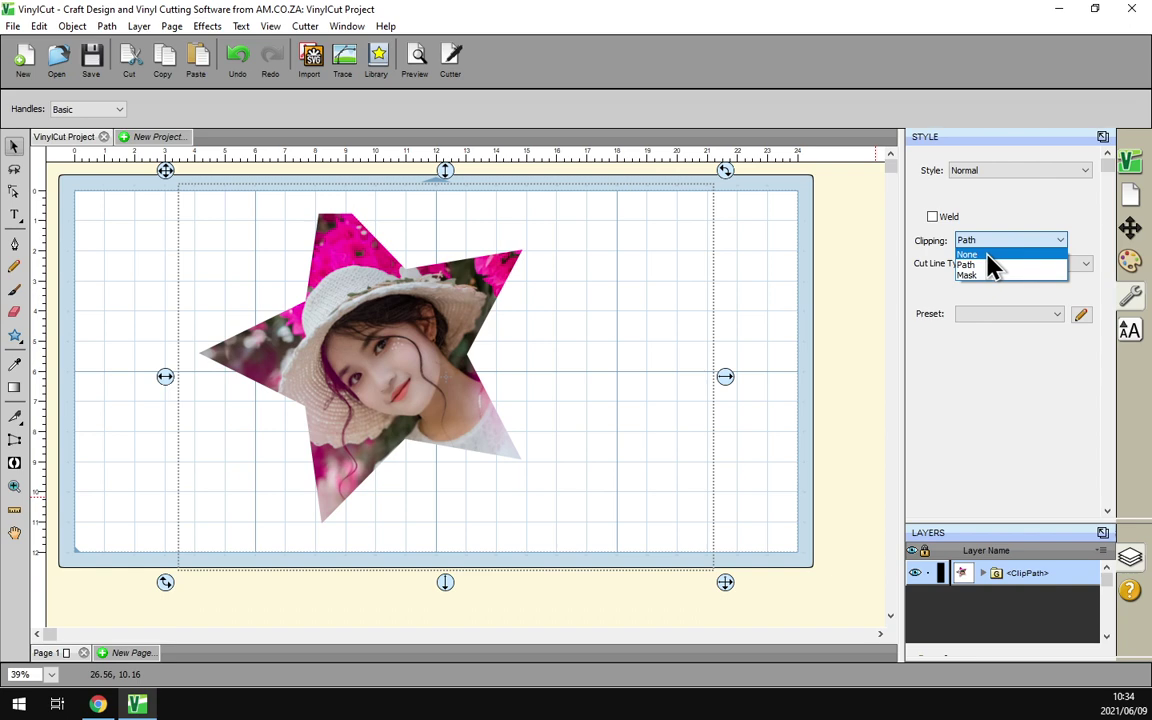
pyautogui.click(967, 254)
pyautogui.click(836, 411)
# - Select the grouped star and photo and clip the photo to the star again with Set Clip Path
pyautogui.moveTo(804, 603); pyautogui.dragTo(90, 154)
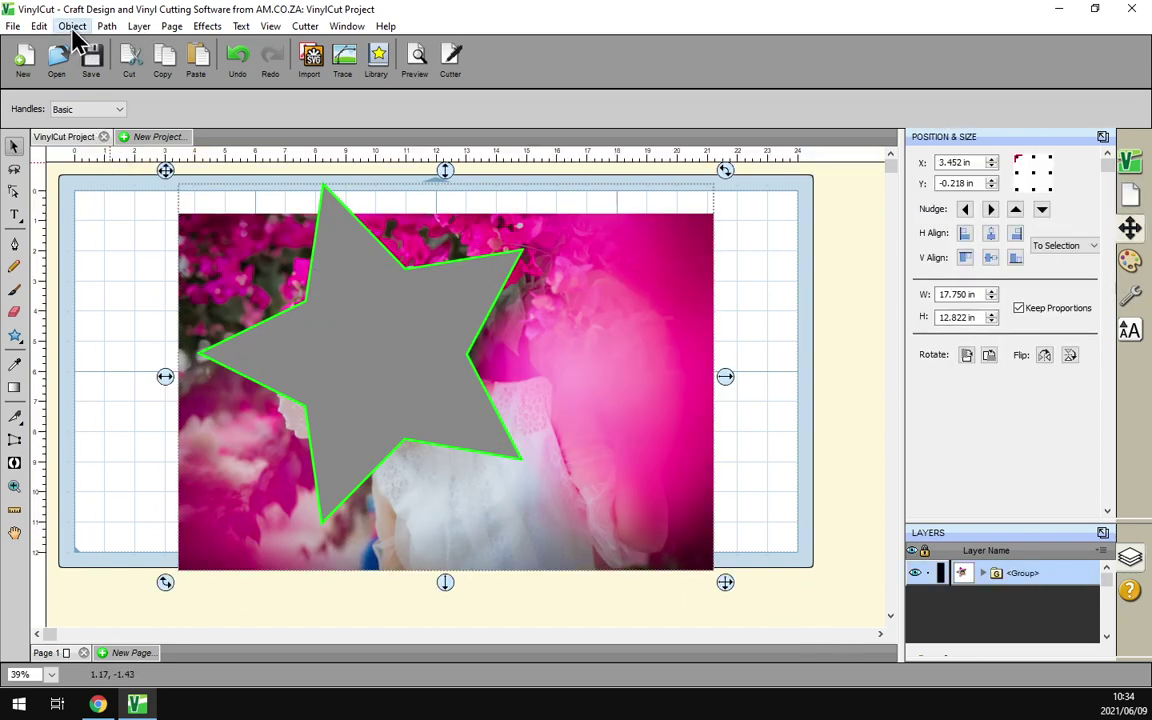
pyautogui.click(72, 27)
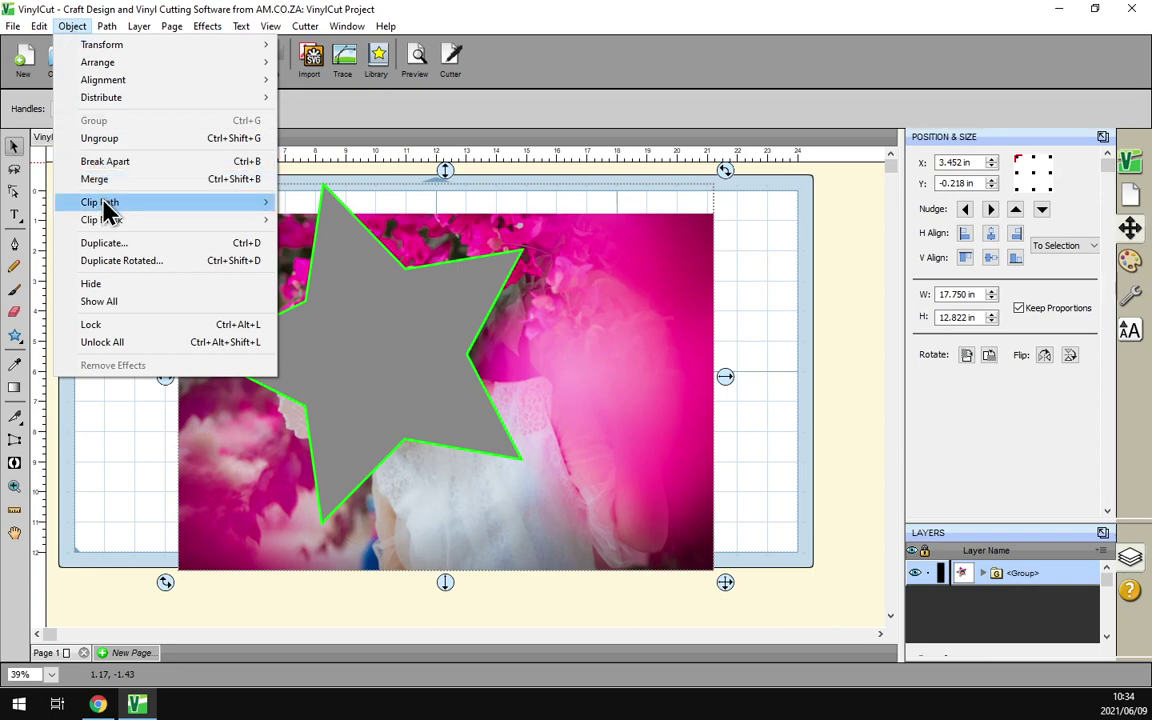
pyautogui.moveTo(140, 204)
pyautogui.click(320, 204)
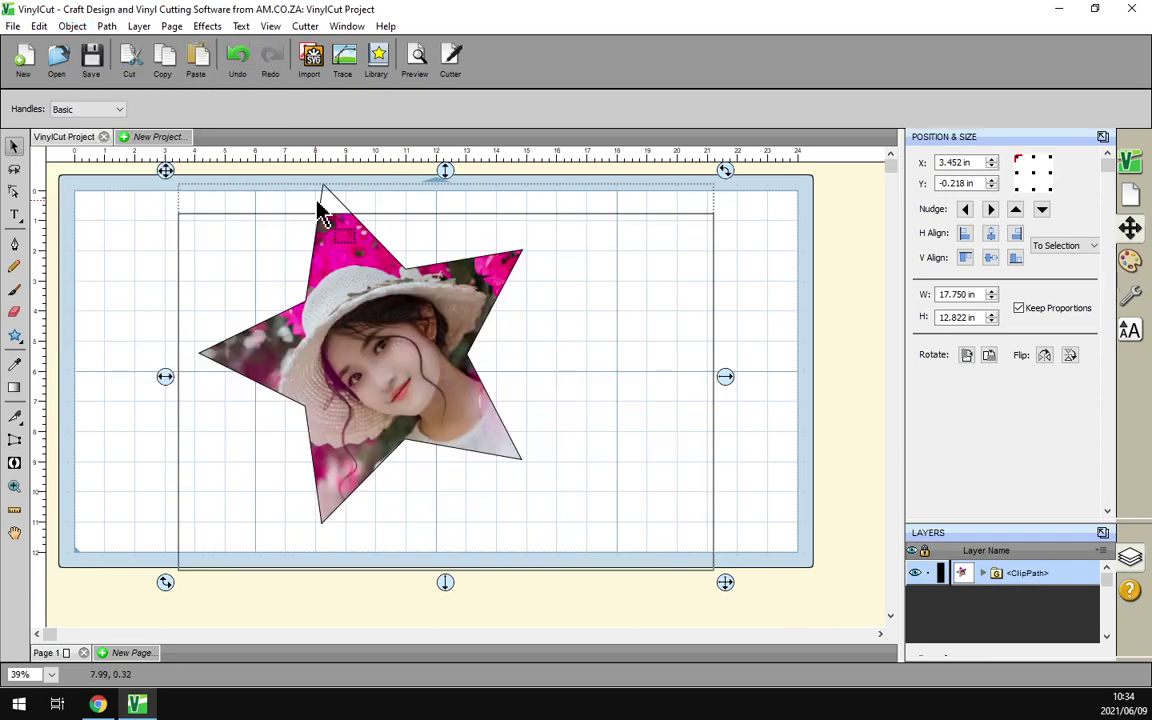
pyautogui.click(822, 477)
pyautogui.click(383, 381)
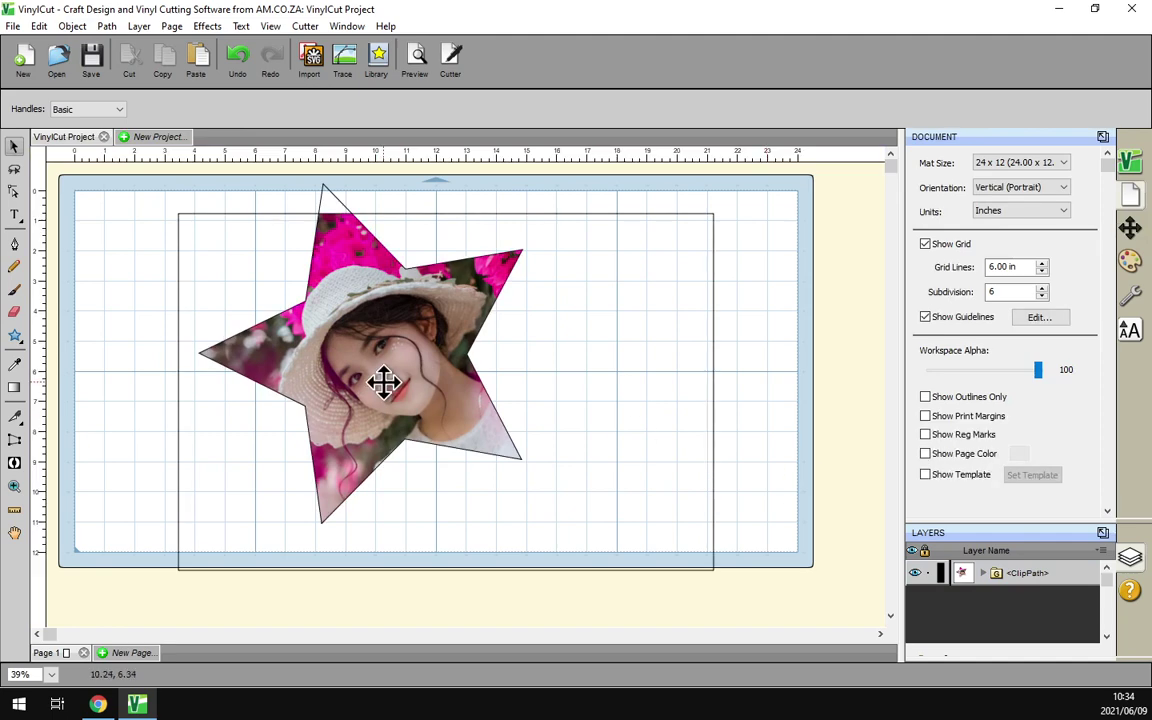
# - Release the clip path on the star-shaped photo and deselect the group
pyautogui.click(74, 27)
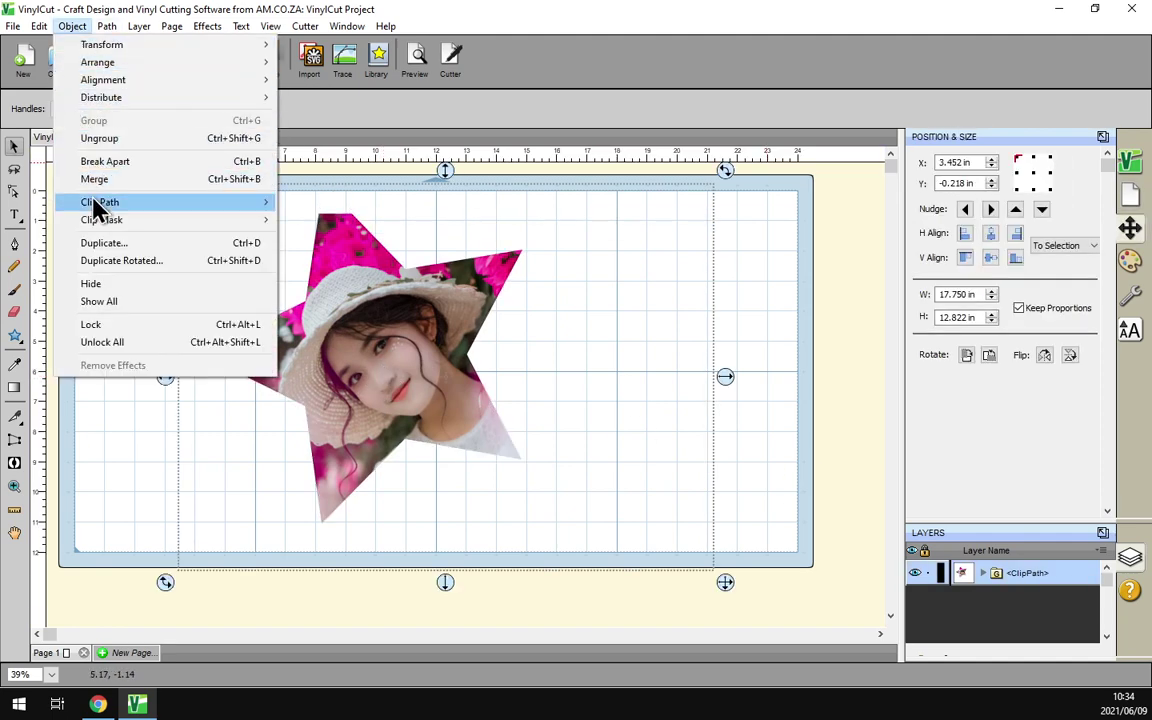
pyautogui.moveTo(130, 203)
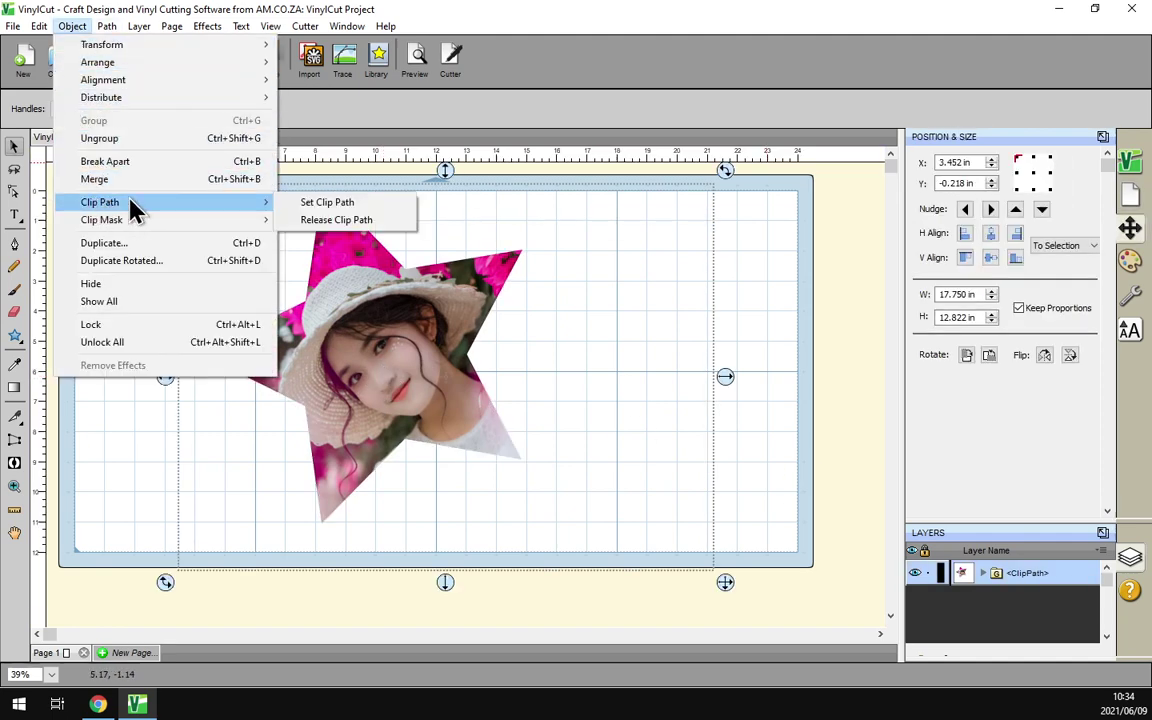
pyautogui.click(386, 221)
pyautogui.click(800, 385)
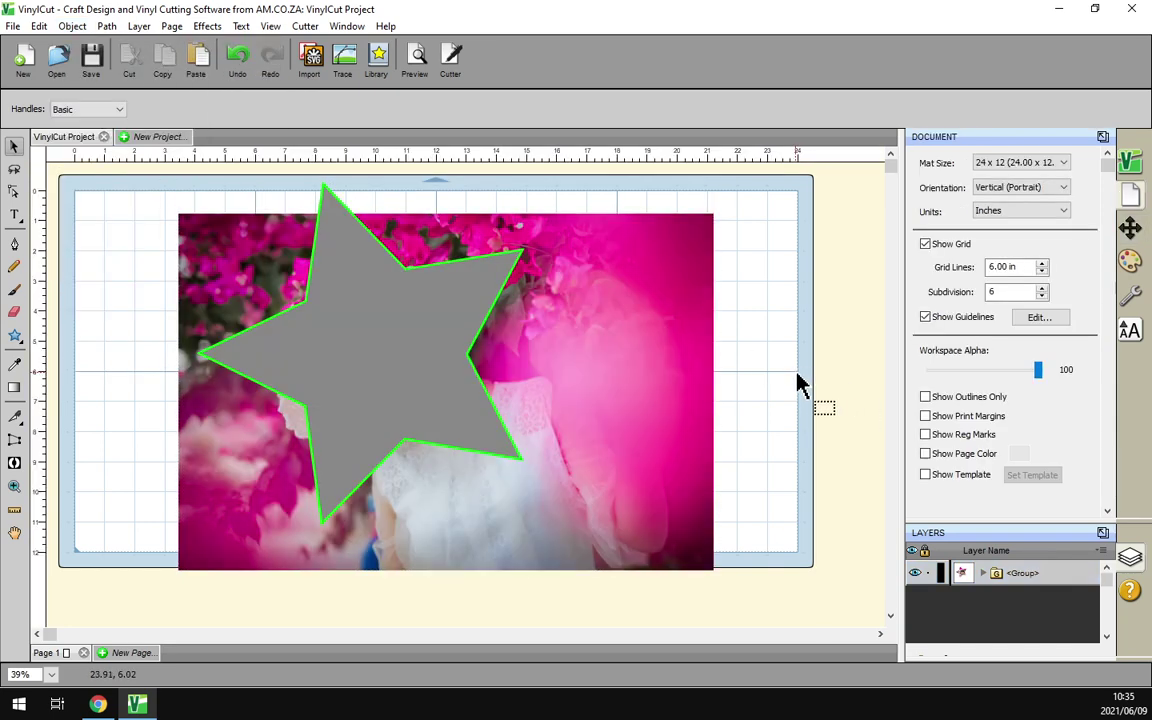
# - Move the star and photo group to about X 2.71 in, Y -0.91 in and check its member layers
pyautogui.moveTo(432, 419); pyautogui.dragTo(404, 397)
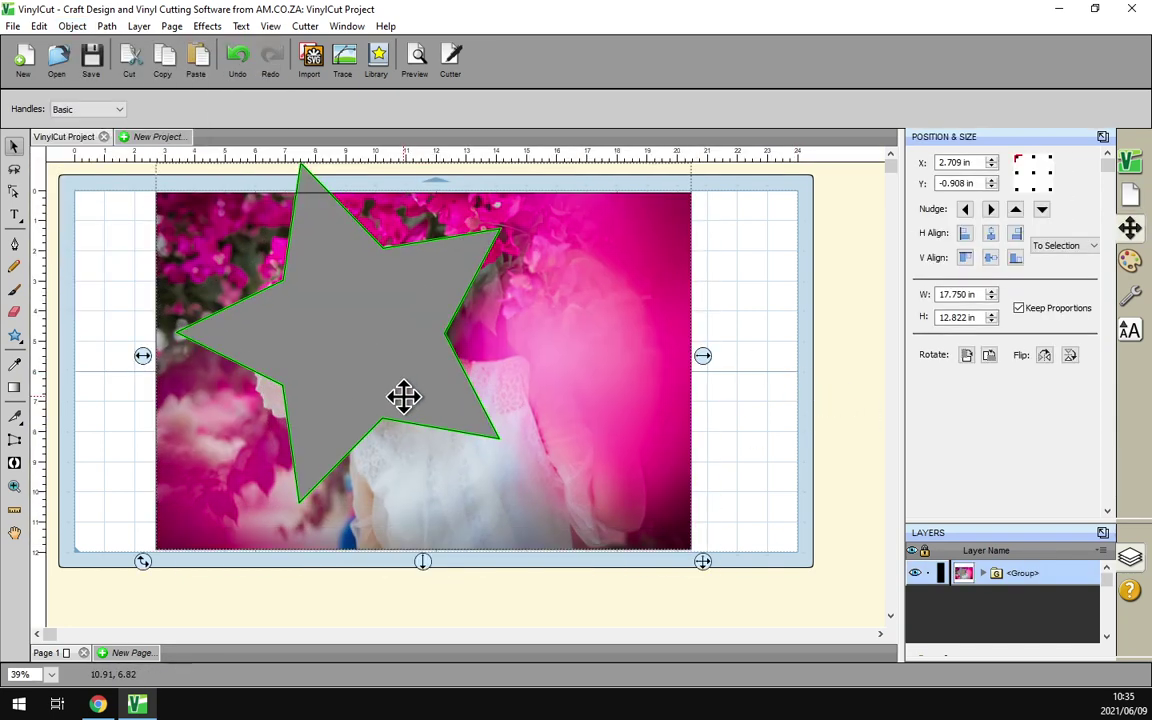
pyautogui.click(983, 573)
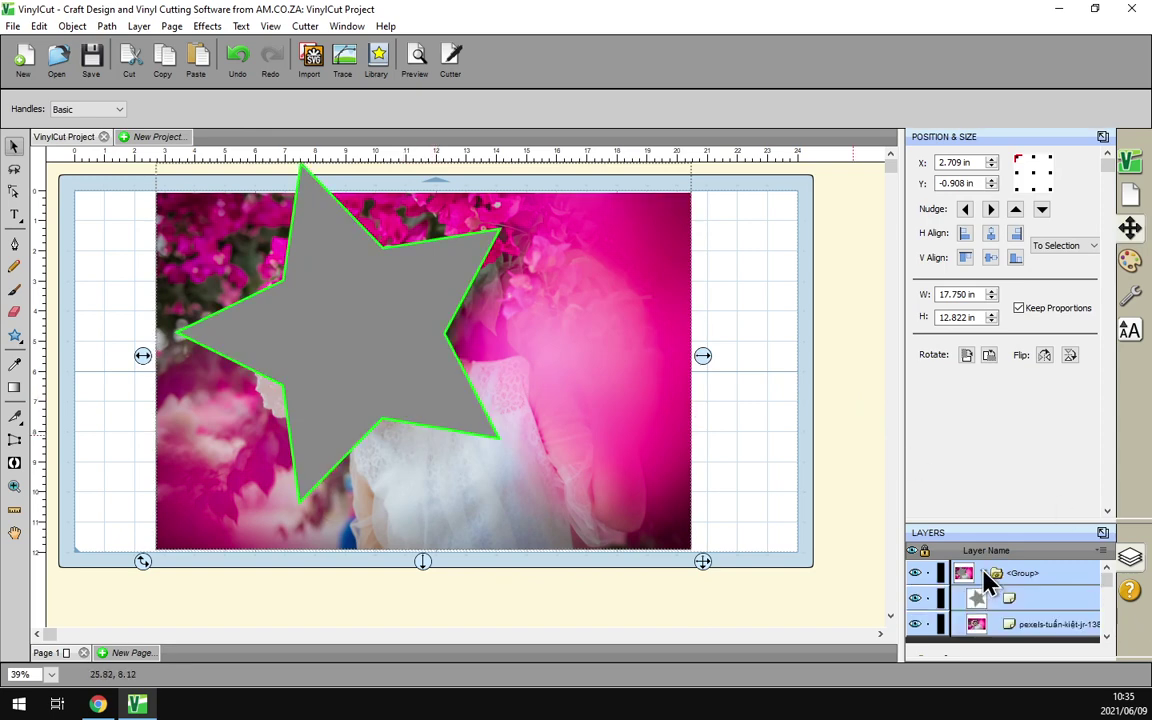
pyautogui.click(983, 573)
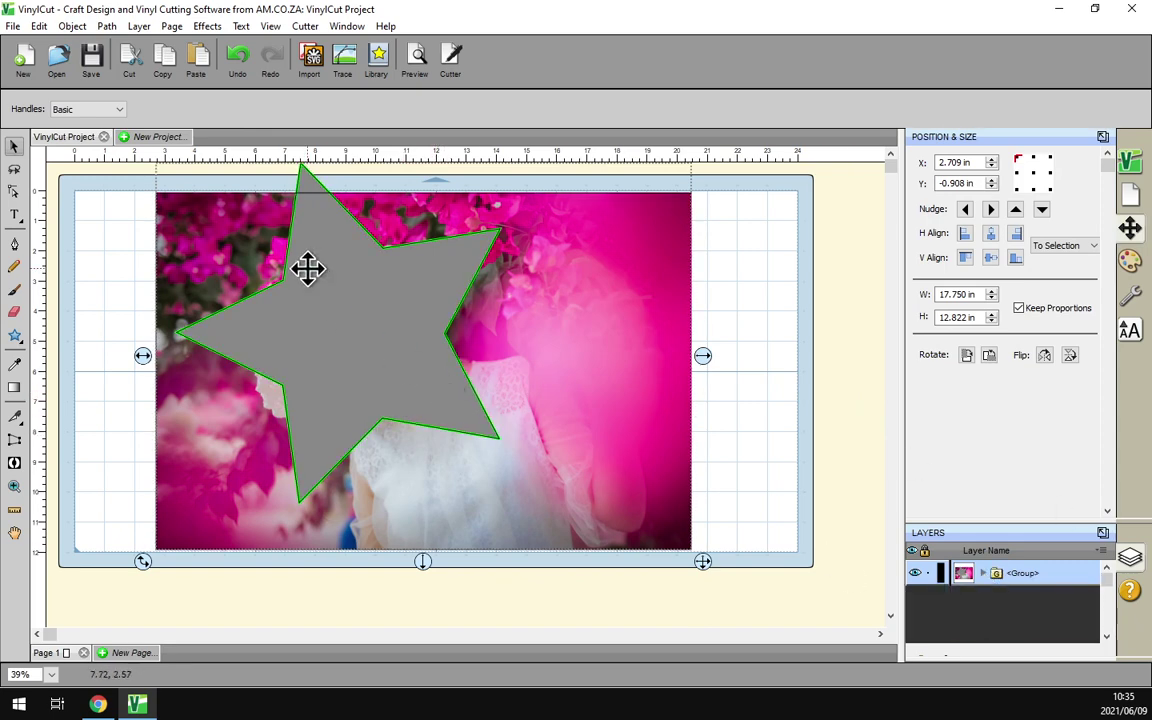
# - Ungroup the star and photo and move the star off the portrait to about X 13.31 in, Y -1.28 in
pyautogui.click(72, 26)
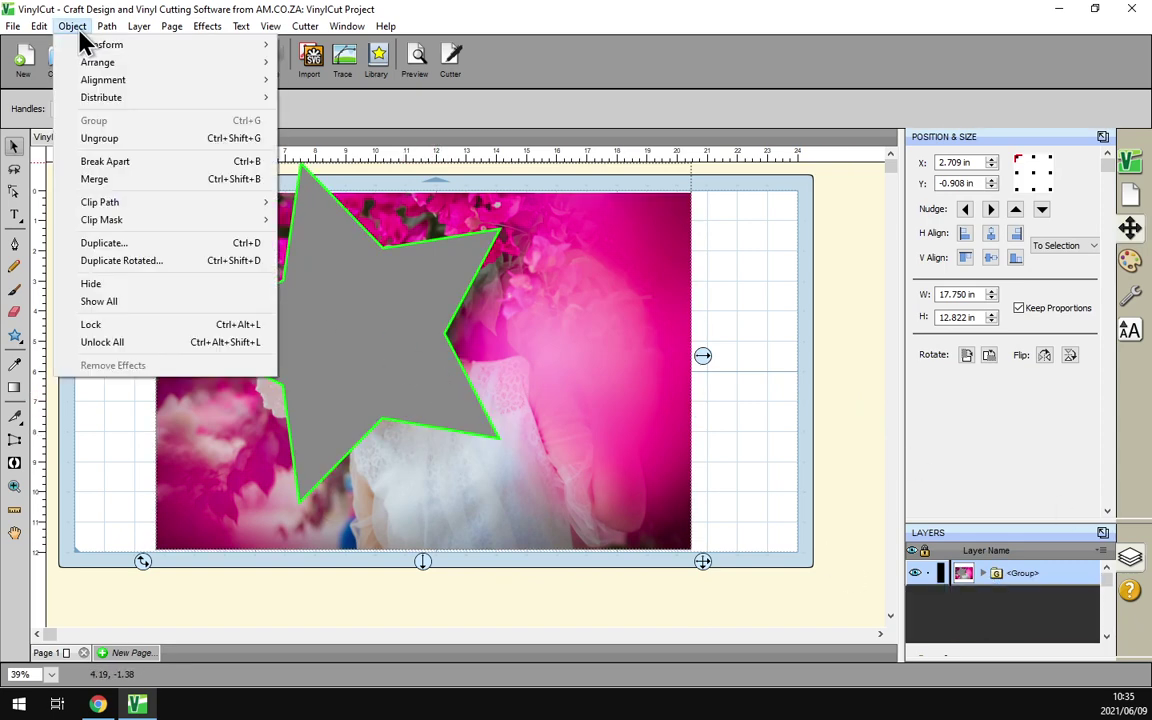
pyautogui.click(124, 143)
pyautogui.click(341, 356)
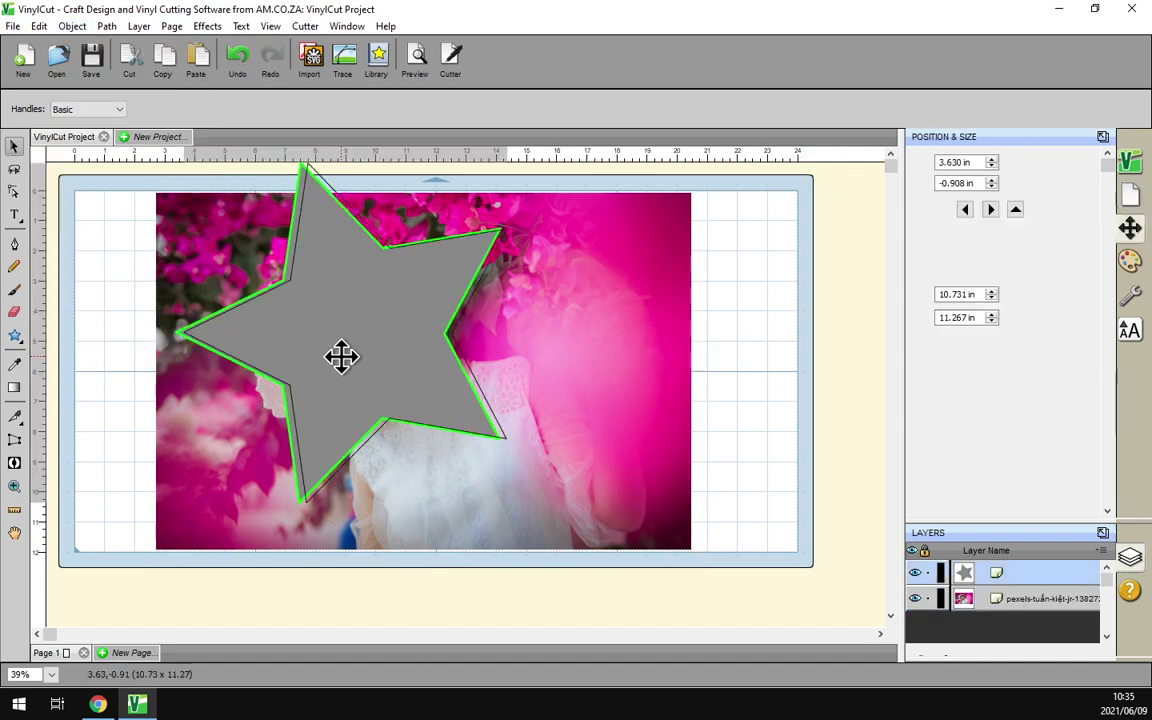
pyautogui.moveTo(341, 356); pyautogui.dragTo(584, 430)
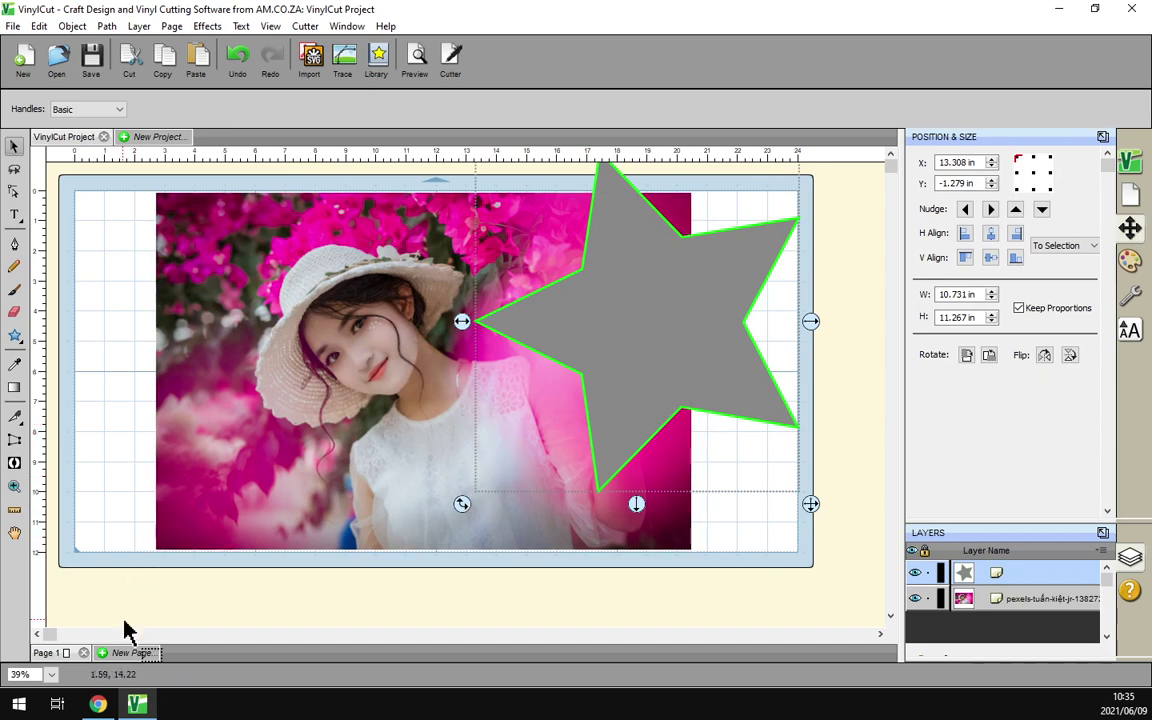
# - Switch to Chrome and look through the training videos on the softwaretraining.co.za home page
pyautogui.click(97, 704)
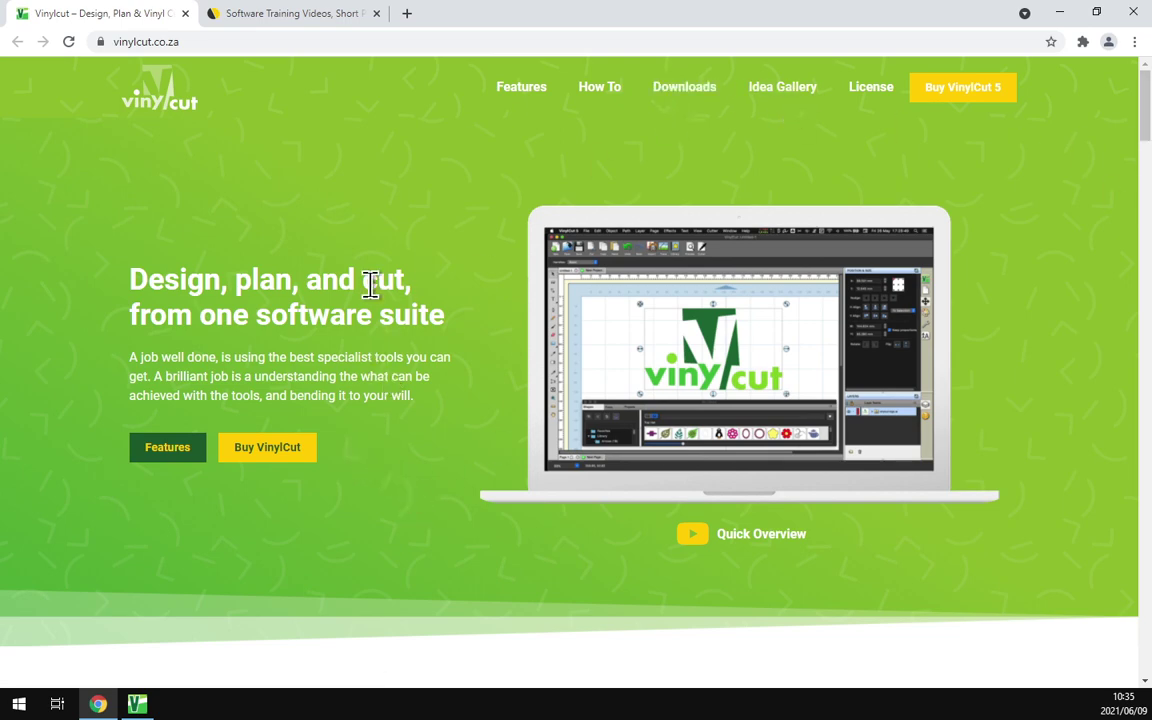
pyautogui.click(276, 14)
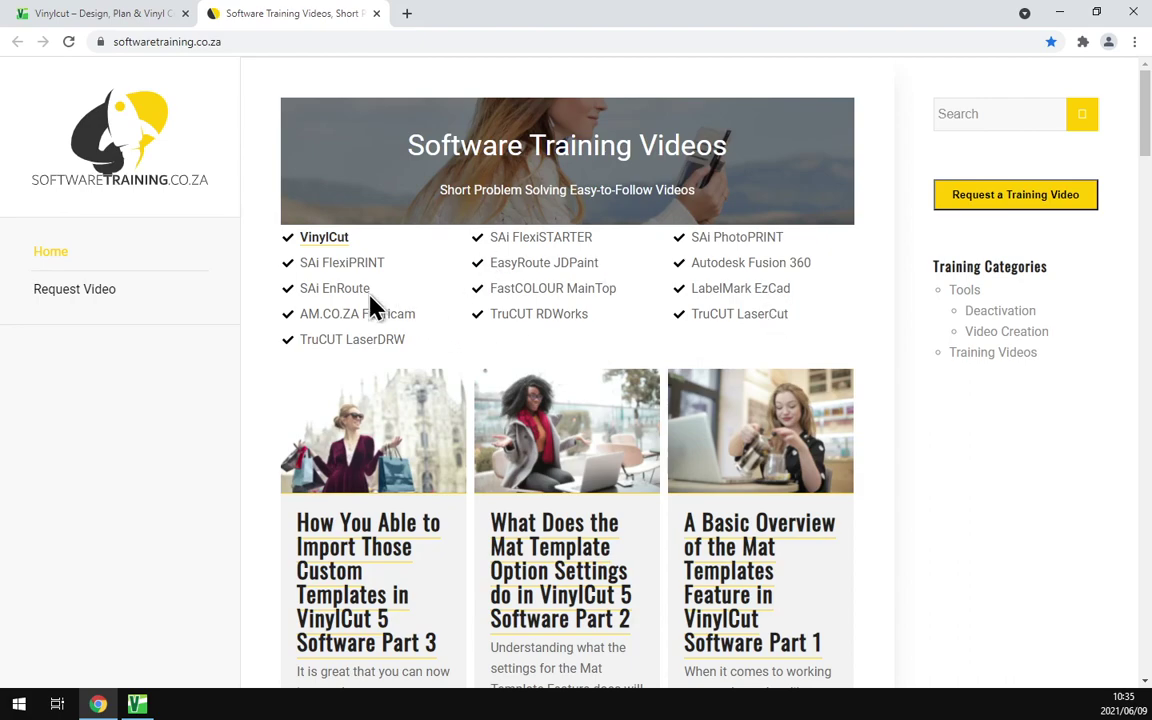
pyautogui.scroll(-3, 600, 290)
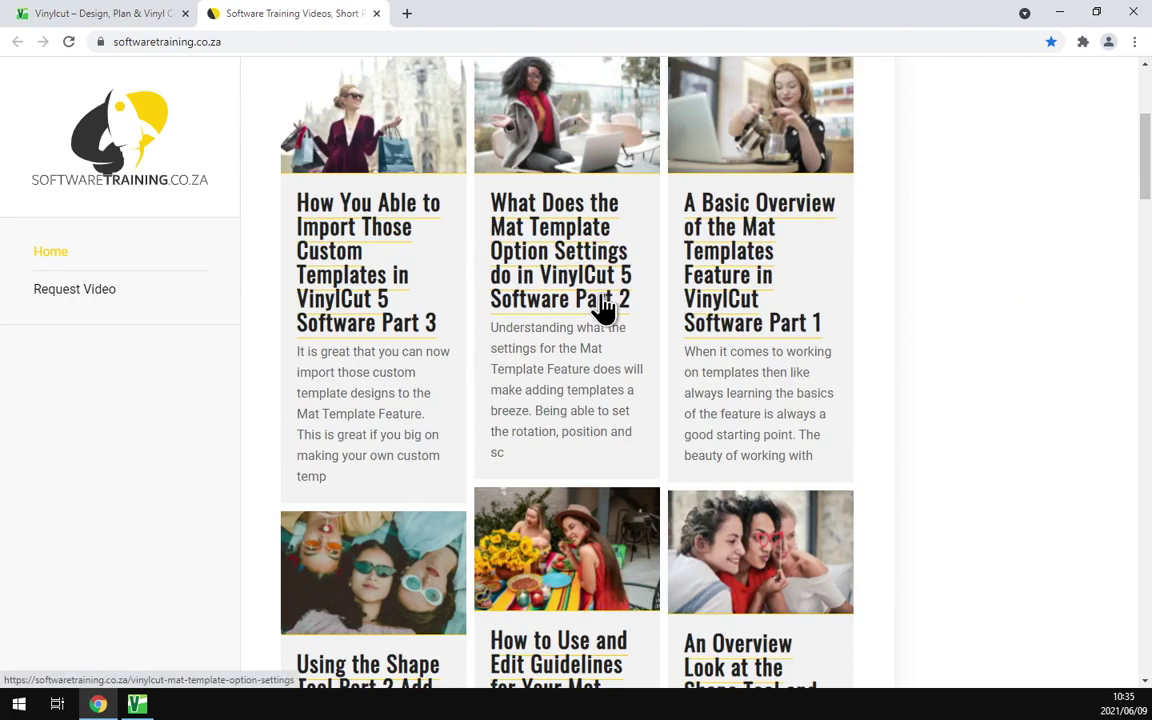
pyautogui.scroll(3, 604, 308)
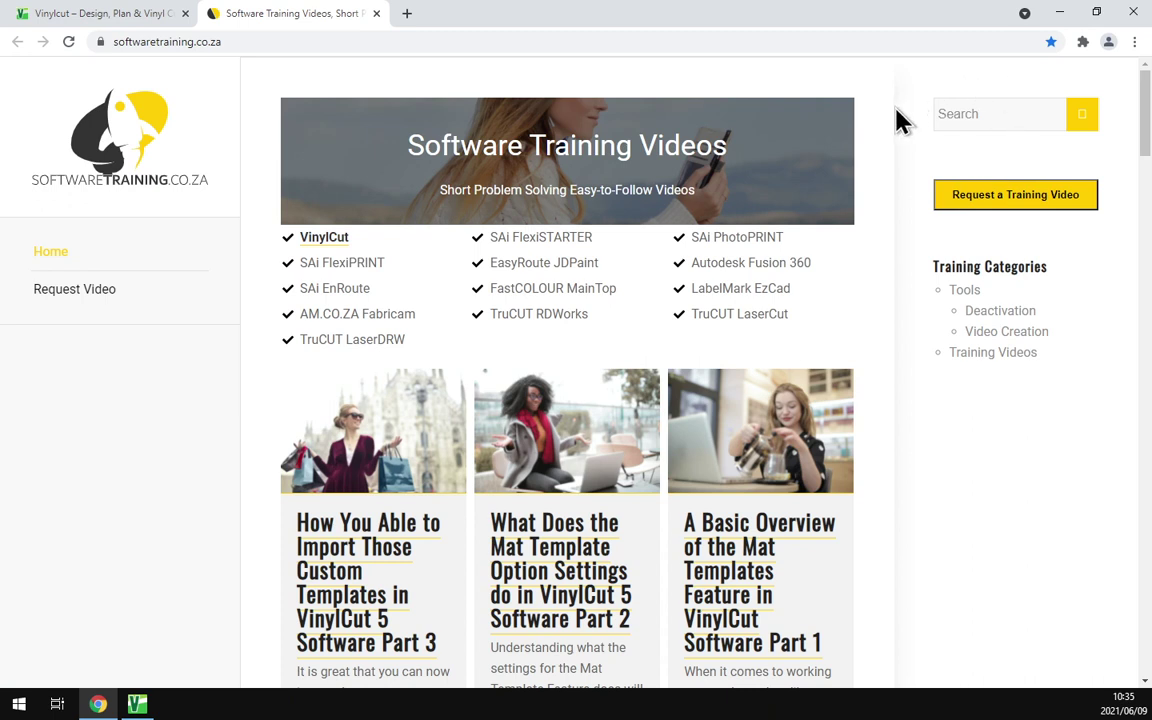